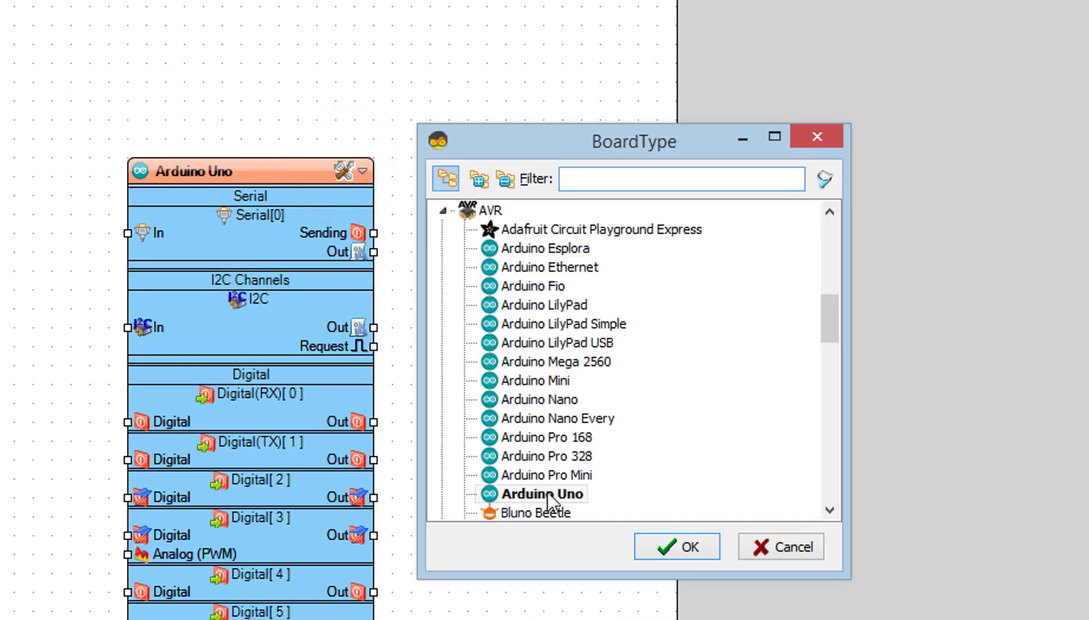
Step: Confirm Arduino Uno as the board, then place the DS1307 clock RealTimeClock1 higher on the canvas
{"action": "left_click", "coordinate": [547, 492]}
{"action": "left_click", "coordinate": [663, 548]}
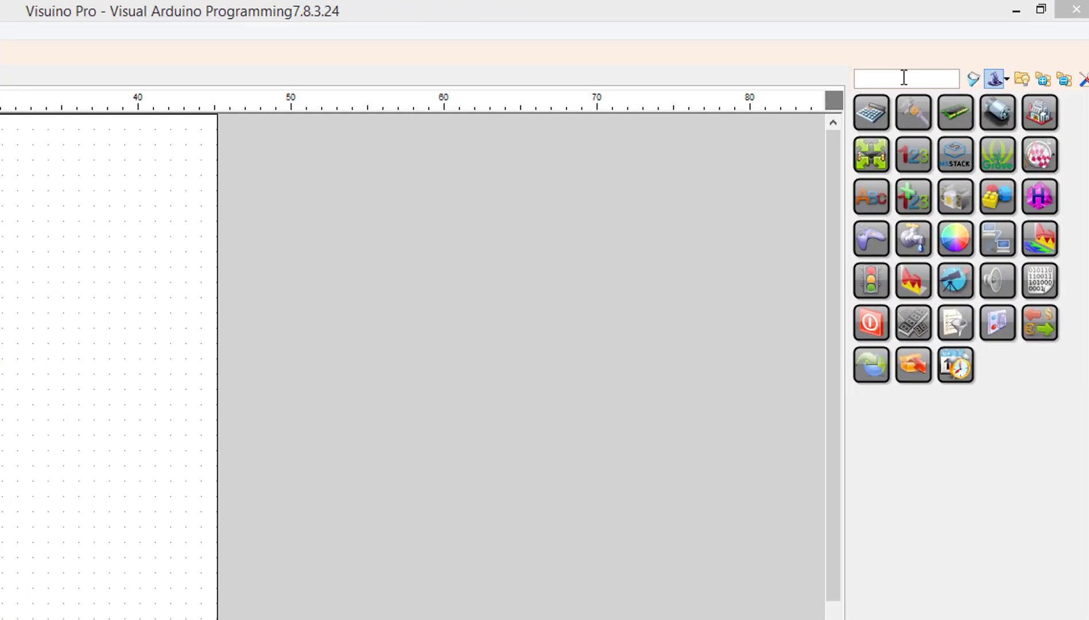
{"action": "left_click", "coordinate": [970, 50]}
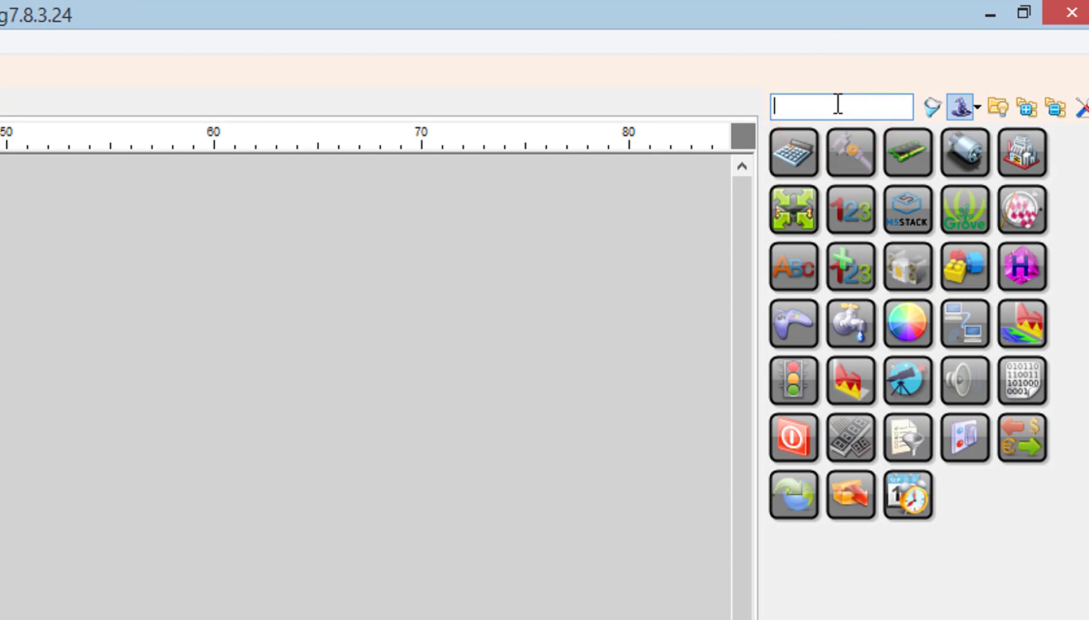
{"action": "type", "text": "ds 1307"}
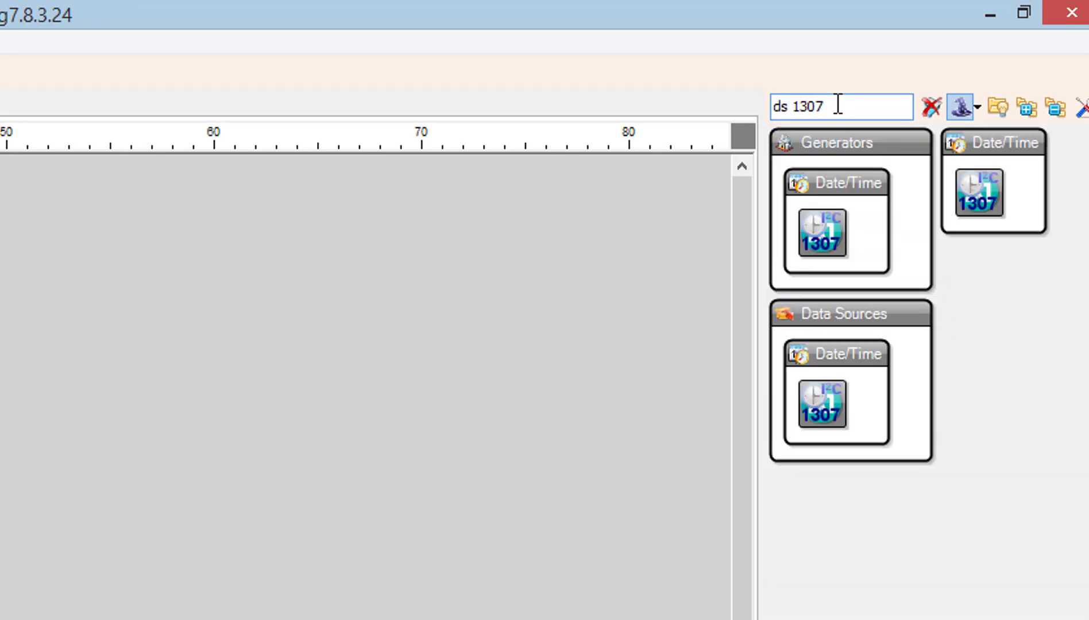
{"action": "left_click_drag", "start_coordinate": [823, 231], "coordinate": [67, 315]}
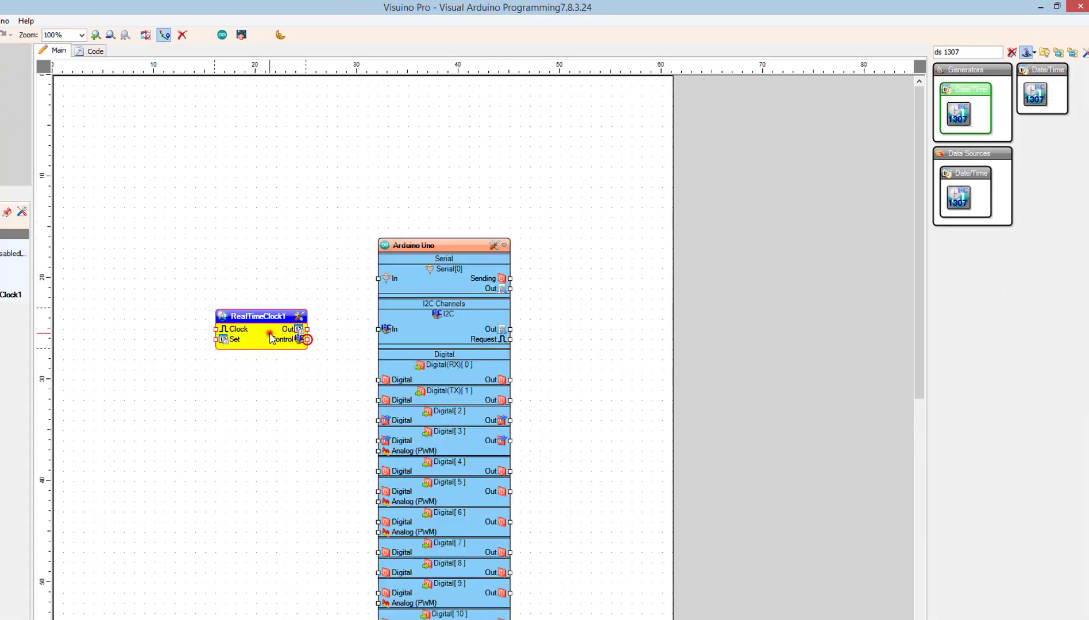
{"action": "left_click_drag", "start_coordinate": [262, 333], "coordinate": [99, 274]}
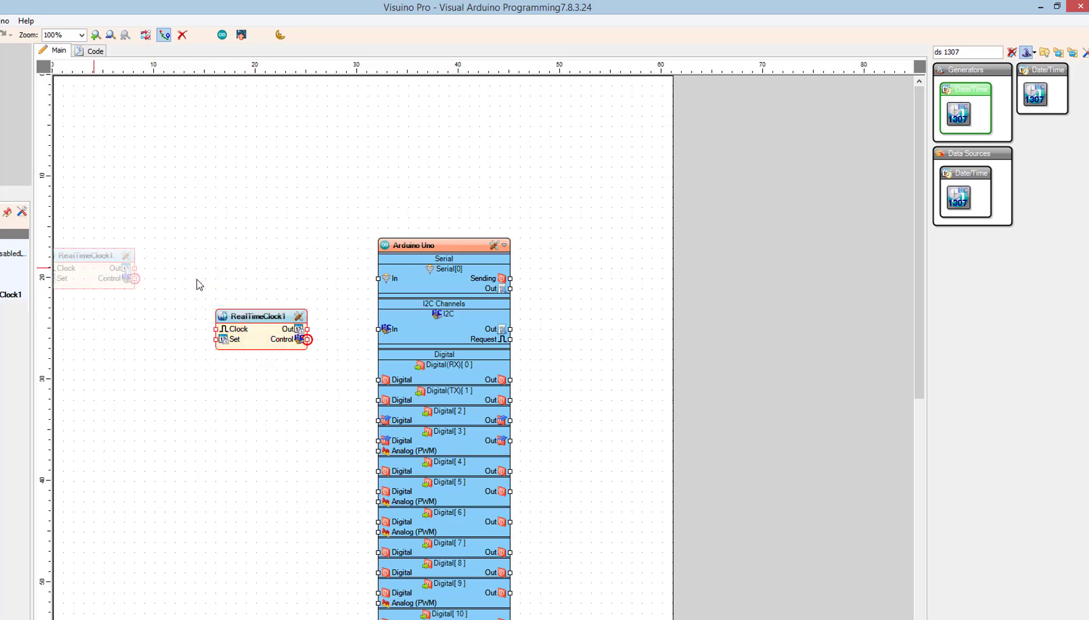
{"action": "left_click_drag", "start_coordinate": [201, 285], "coordinate": [208, 284]}
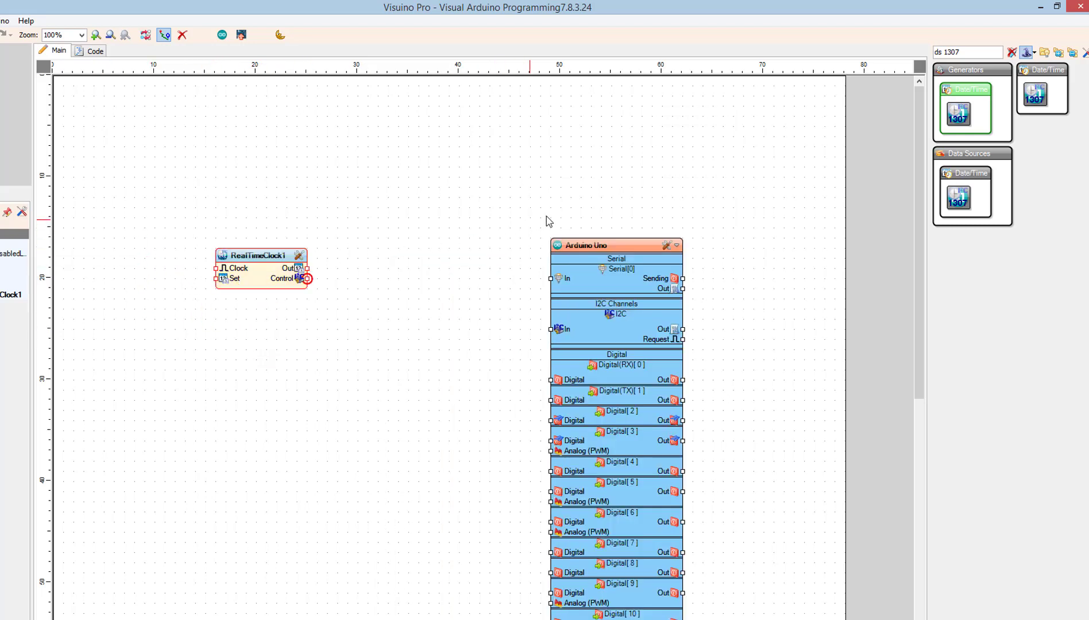
{"action": "left_click", "coordinate": [741, 175]}
{"action": "left_click", "coordinate": [1012, 52]}
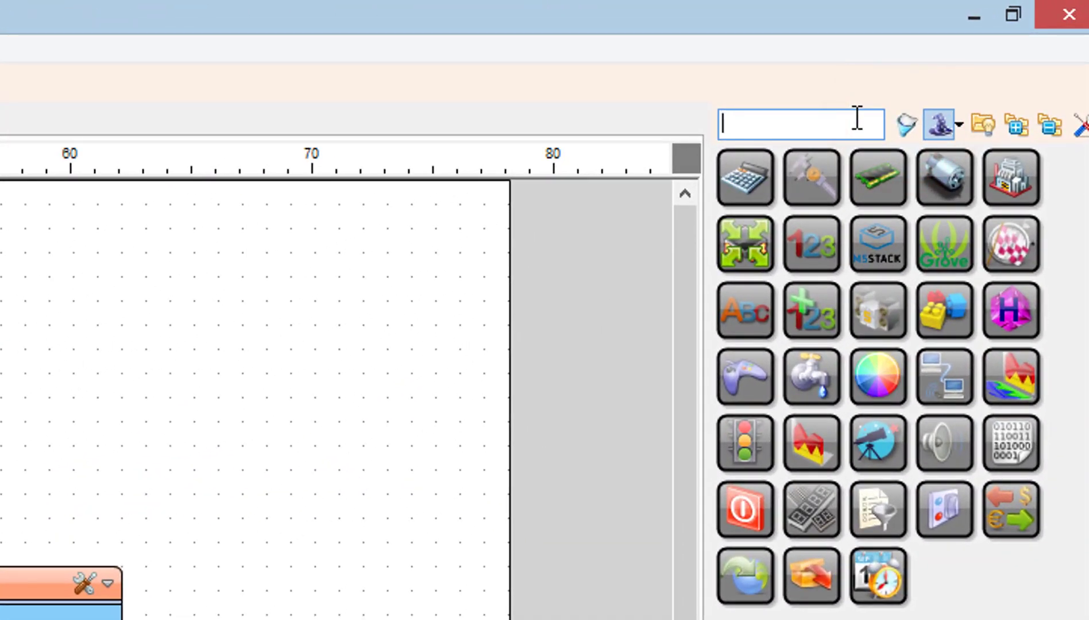
{"action": "type", "text": "oled"}
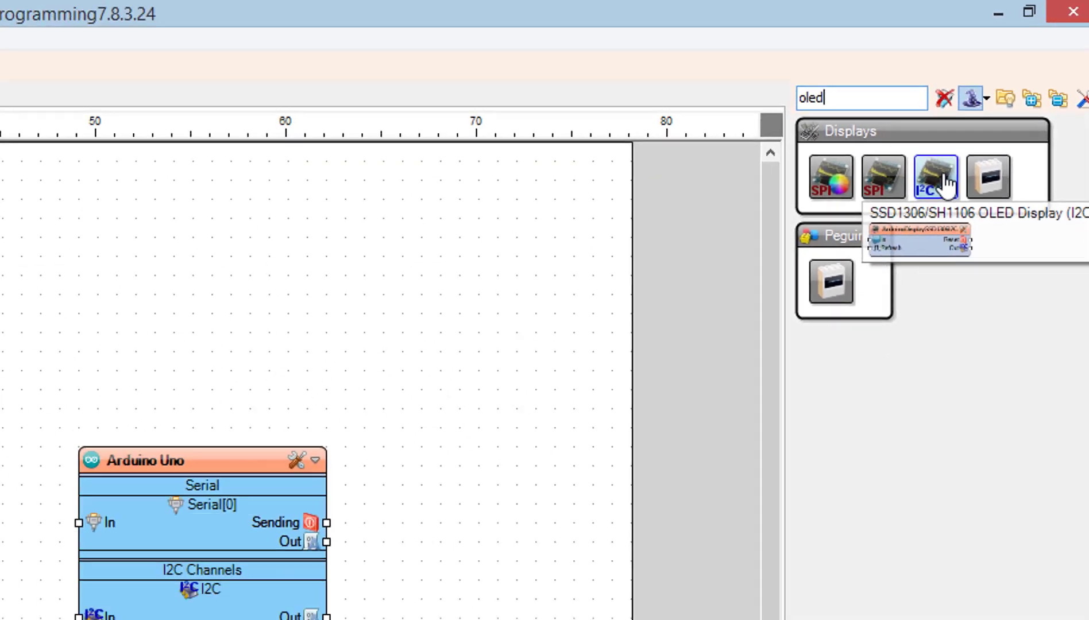
Step: Place DisplayOLED1, the SSD1306/SH1106 I2C OLED, between RealTimeClock1 and the Uno
{"action": "left_click_drag", "start_coordinate": [896, 229], "coordinate": [306, 266]}
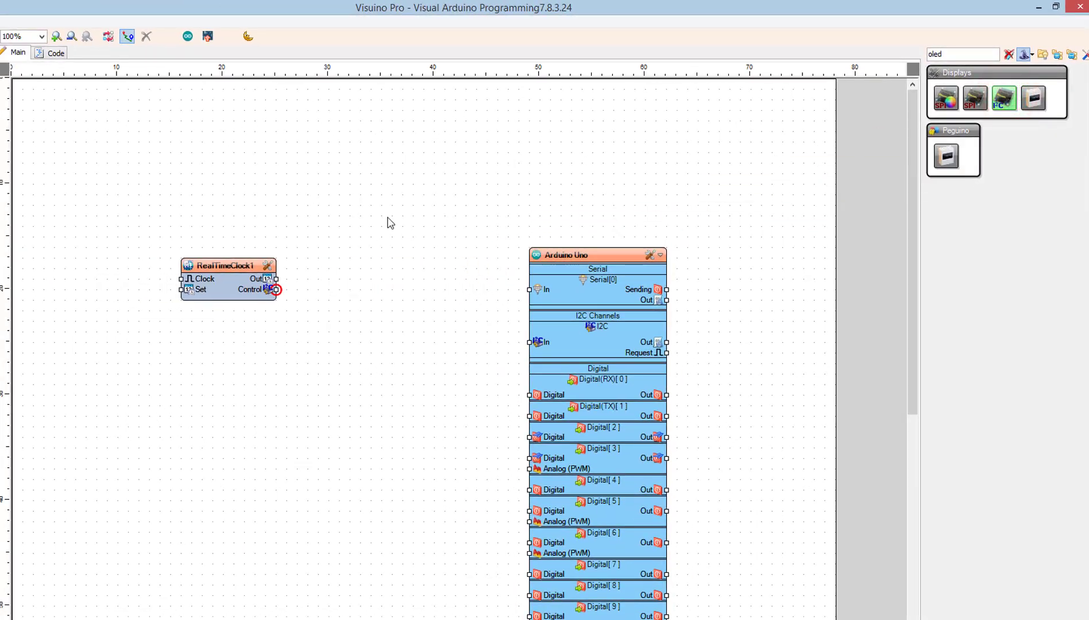
{"action": "left_click", "coordinate": [448, 193]}
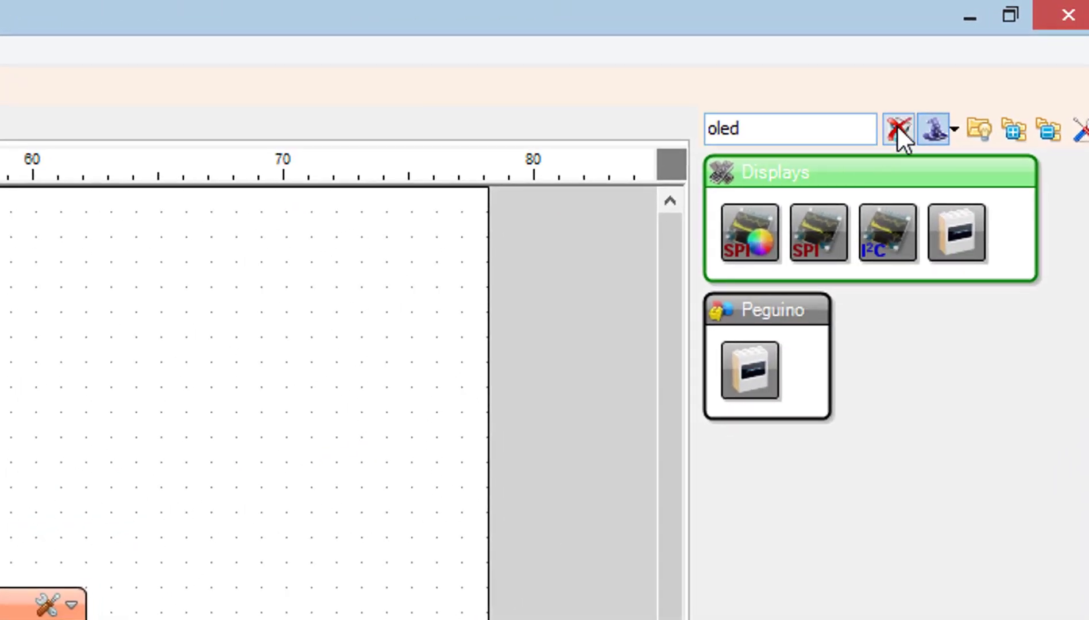
Step: Search 'change only' and place ChangeOnly1 down-left of RealTimeClock1
{"action": "left_click", "coordinate": [897, 127]}
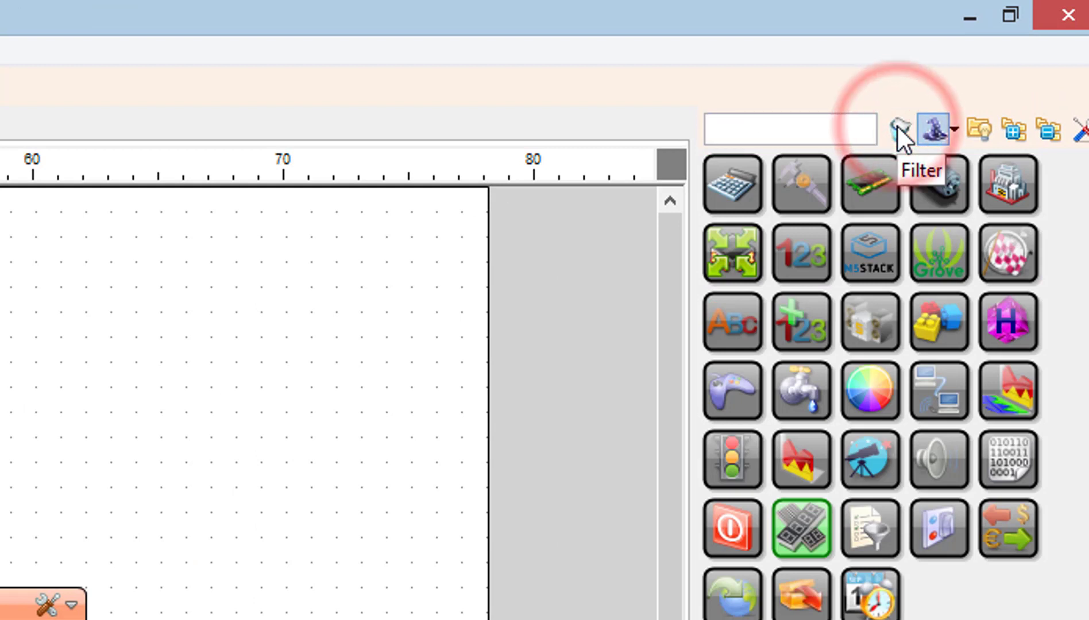
{"action": "left_click", "coordinate": [847, 132]}
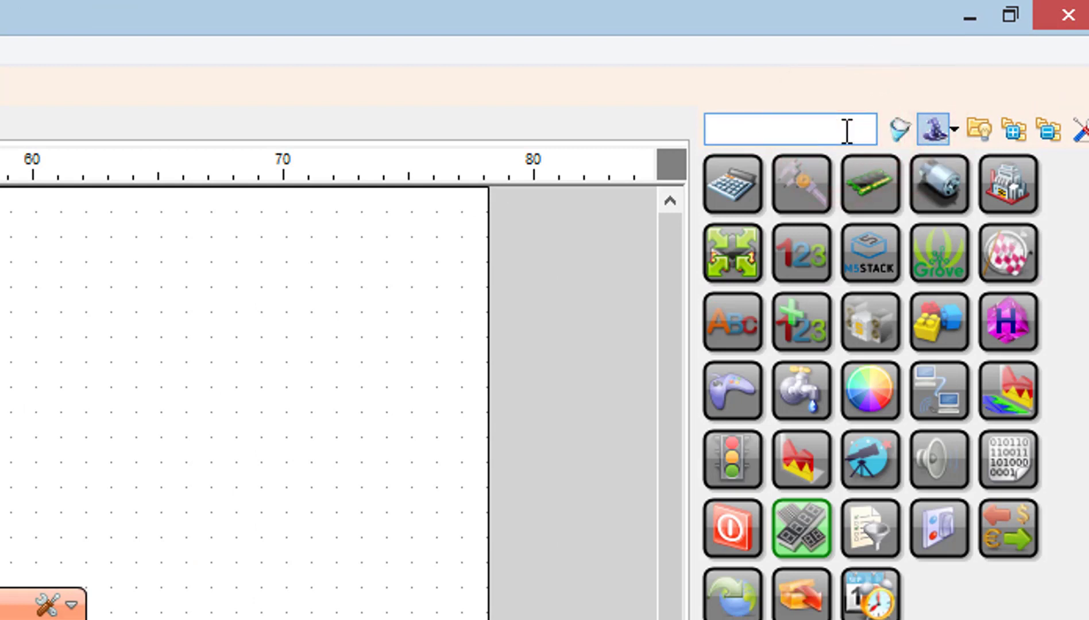
{"action": "type", "text": "change "}
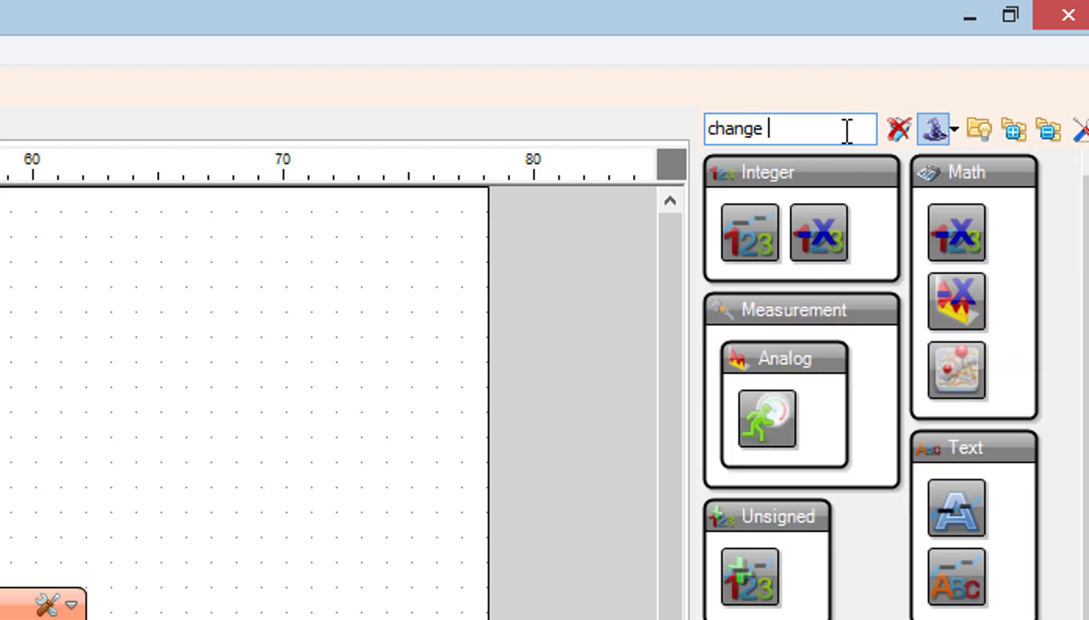
{"action": "type", "text": "only"}
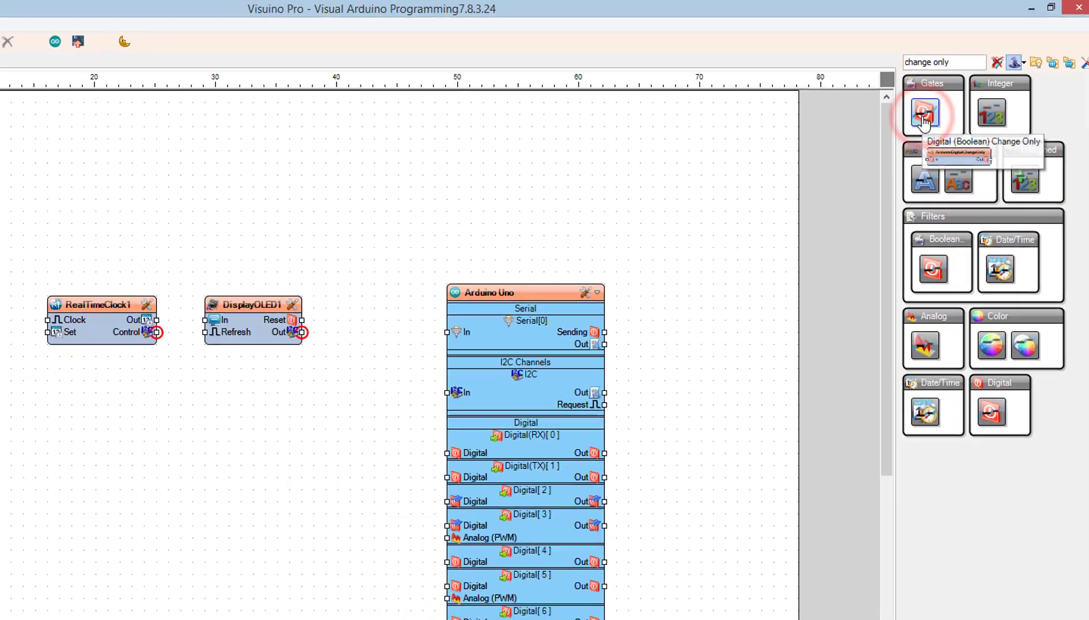
{"action": "mouse_move", "coordinate": [748, 251]}
{"action": "left_mouse_down"}
{"action": "mouse_move", "coordinate": [32, 364]}
{"action": "mouse_move", "coordinate": [29, 384]}
{"action": "left_mouse_up"}
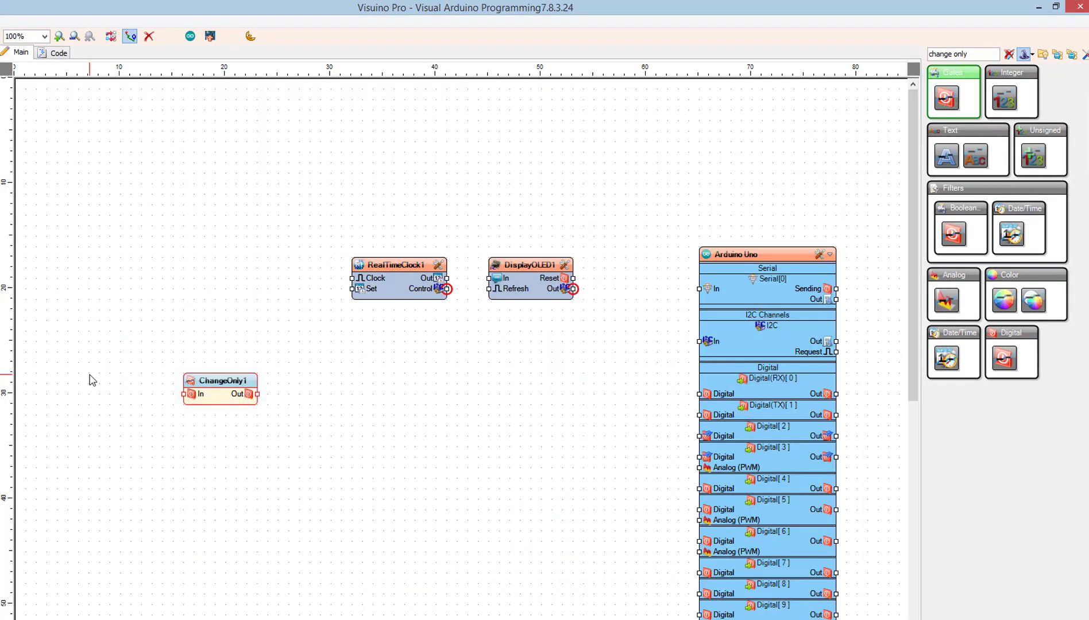
{"action": "left_click_drag", "start_coordinate": [206, 379], "coordinate": [156, 411]}
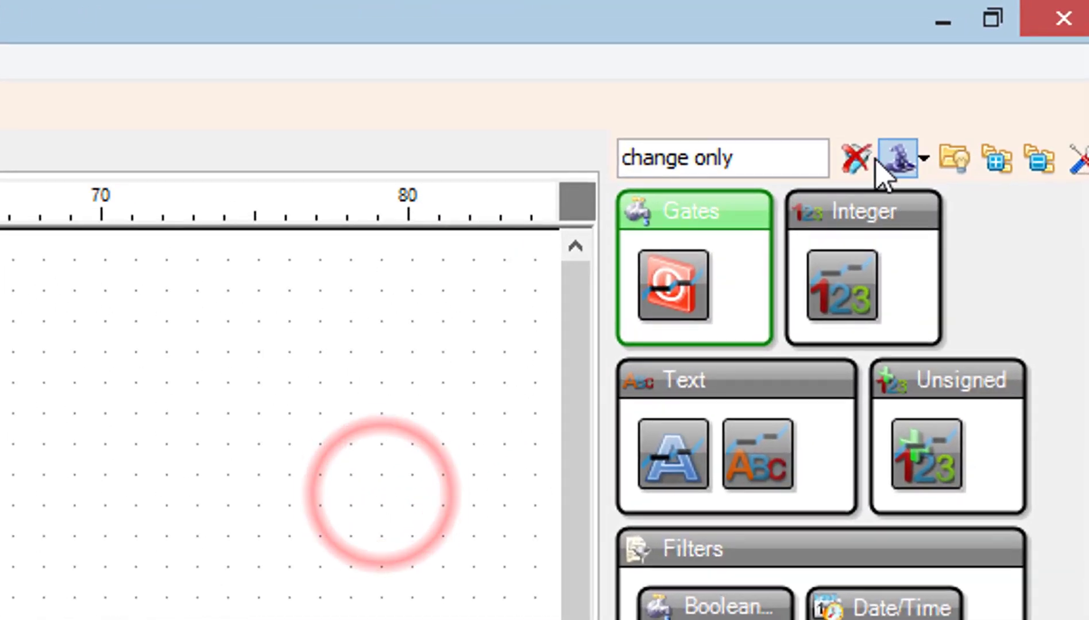
Step: Search 'detect edge' and place DetectEdge1 just right of ChangeOnly1
{"action": "left_click", "coordinate": [1010, 53]}
{"action": "left_click", "coordinate": [815, 155]}
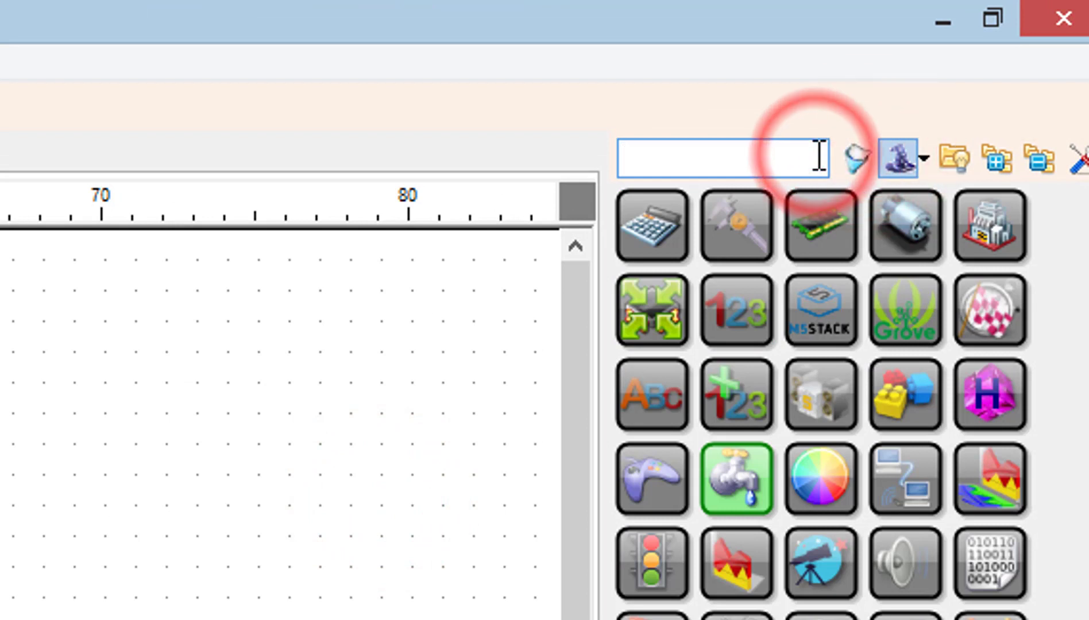
{"action": "type", "text": "detect edge"}
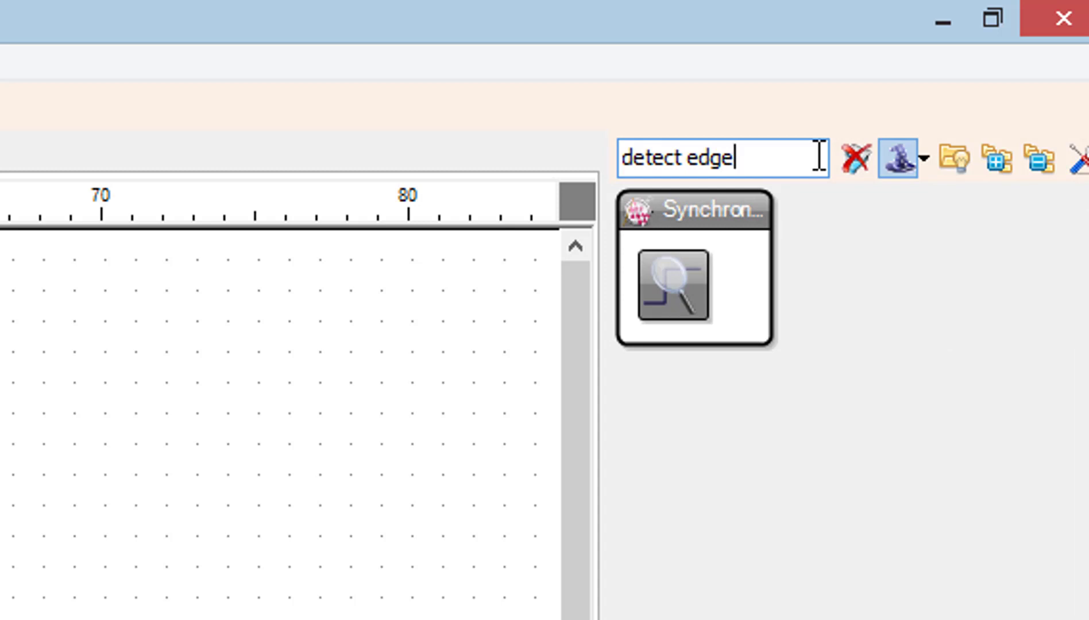
{"action": "left_click_drag", "start_coordinate": [943, 101], "coordinate": [283, 412]}
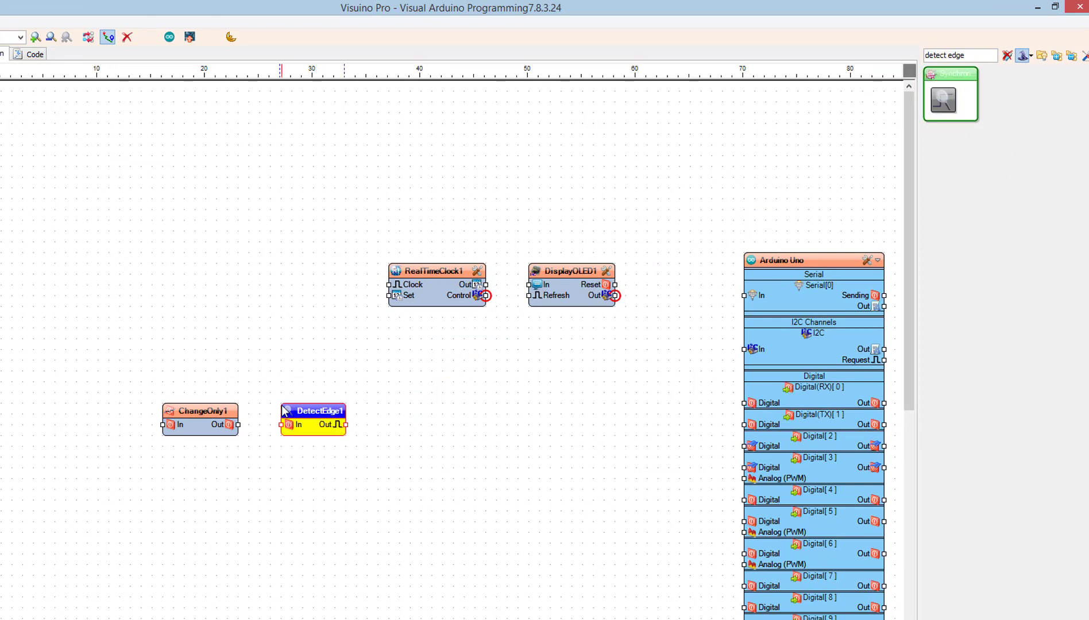
{"action": "left_click", "coordinate": [828, 136]}
Step: Place ClockSwitch1 right of DetectEdge1, then place Timer1 beside it
{"action": "left_click", "coordinate": [1007, 52]}
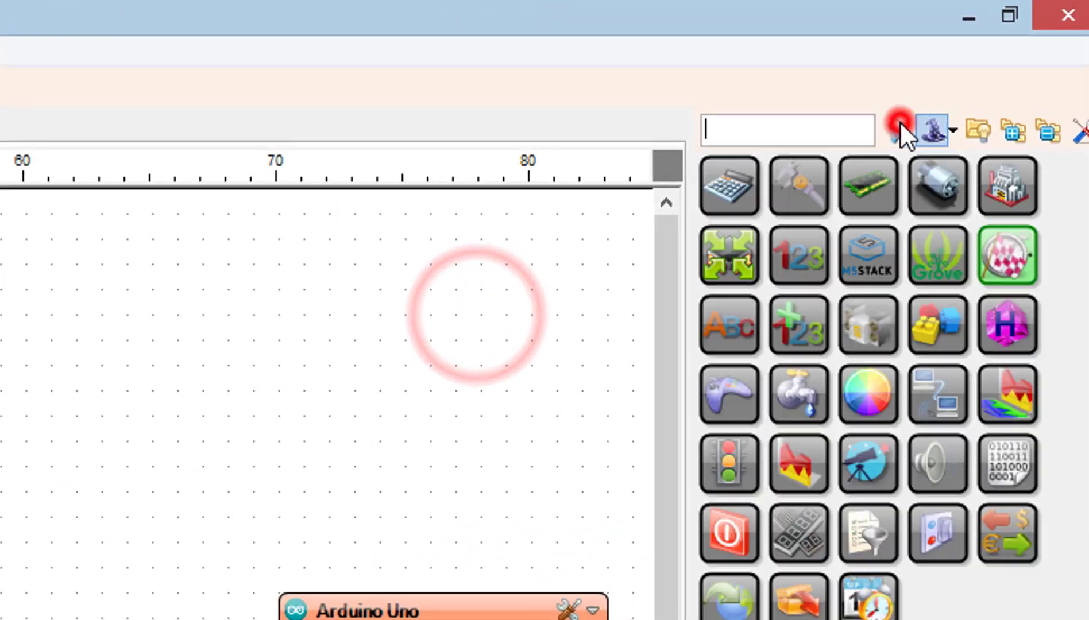
{"action": "type", "text": "c"}
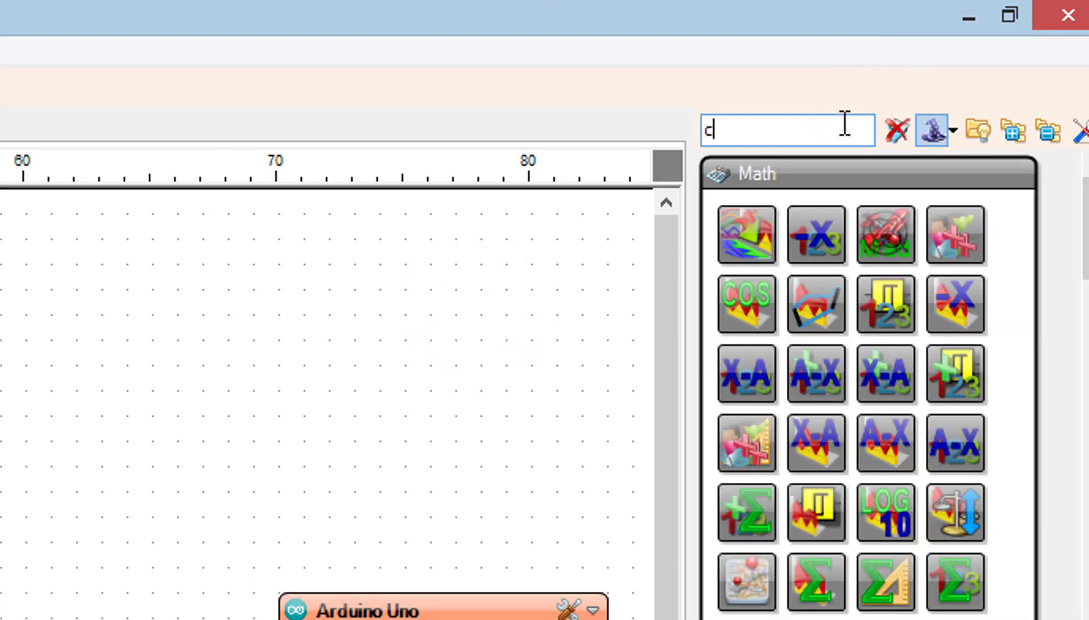
{"action": "type", "text": "lock "}
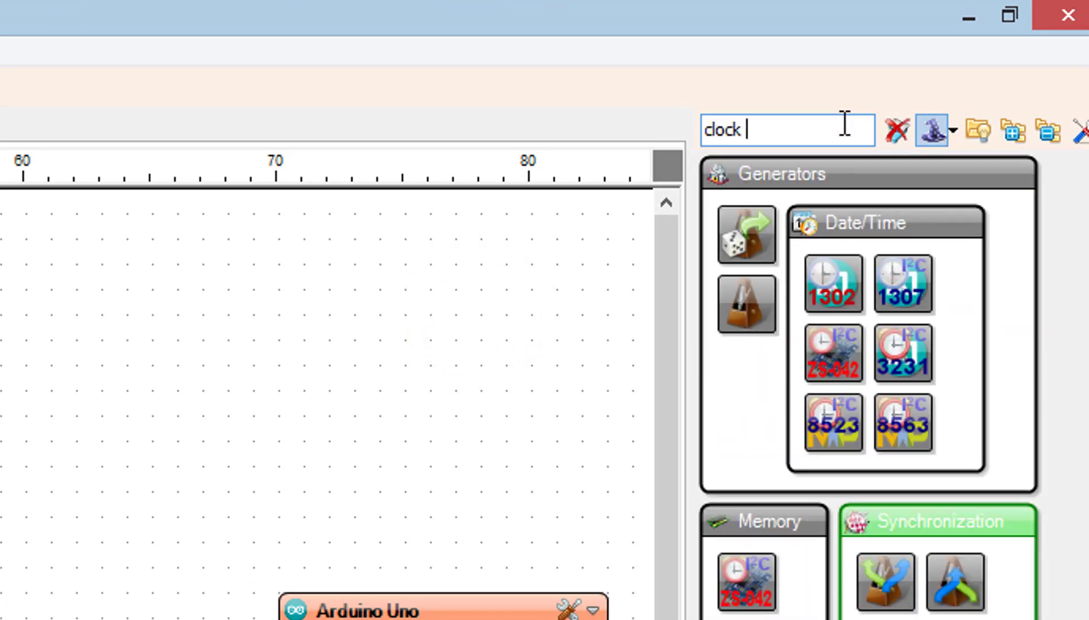
{"action": "type", "text": "switch"}
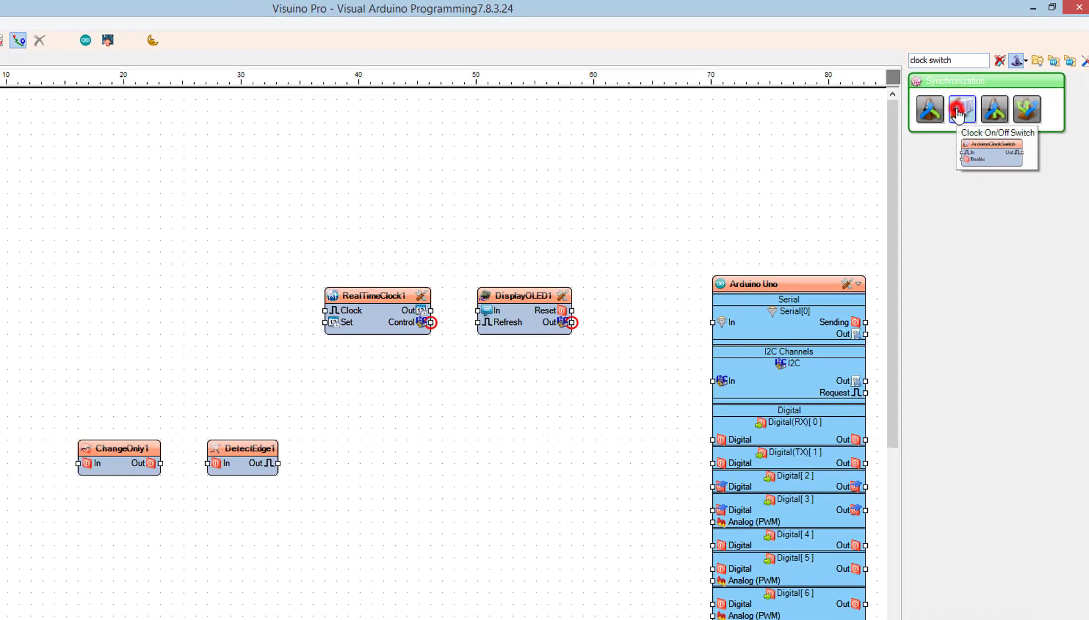
{"action": "left_click_drag", "start_coordinate": [962, 108], "coordinate": [331, 441]}
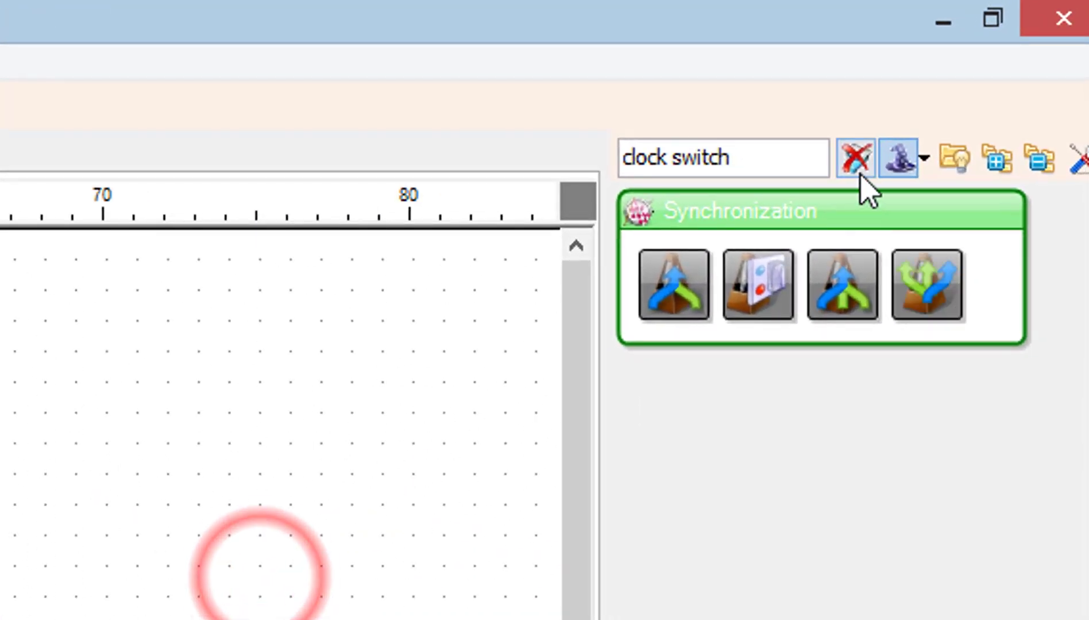
{"action": "left_click", "coordinate": [1000, 61]}
{"action": "type", "text": "timer"}
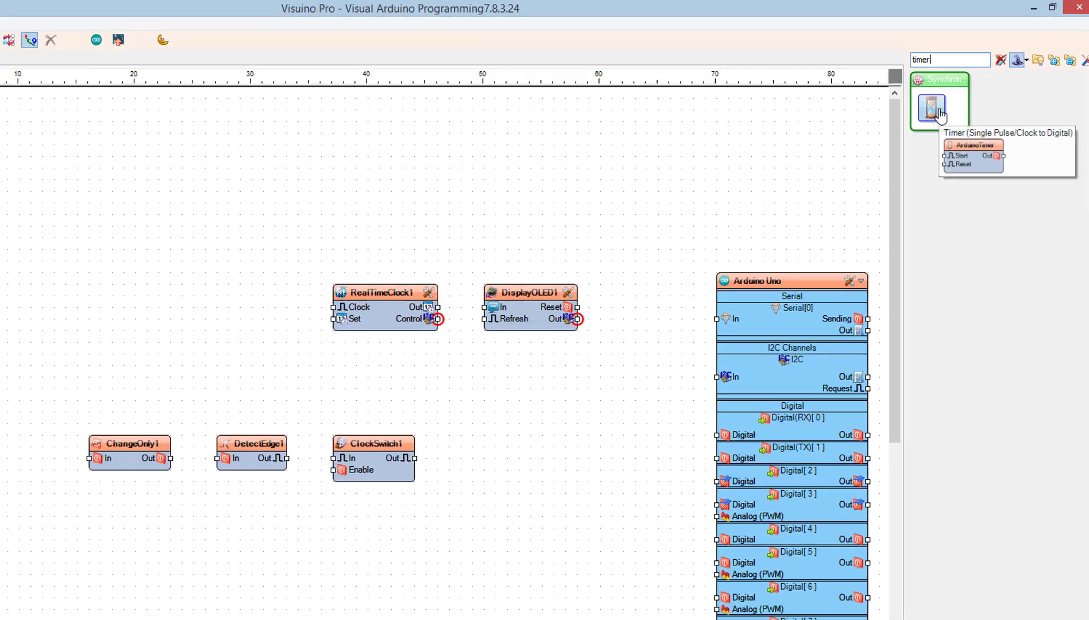
{"action": "mouse_move", "coordinate": [936, 103]}
{"action": "left_mouse_down"}
{"action": "mouse_move", "coordinate": [513, 439]}
{"action": "mouse_move", "coordinate": [485, 435]}
{"action": "left_mouse_up"}
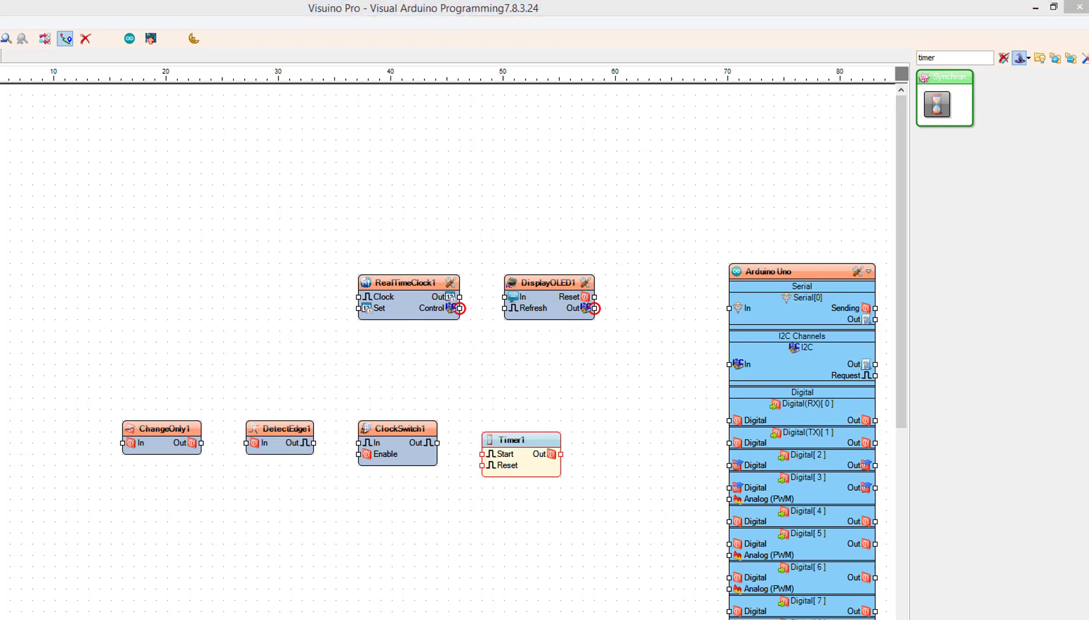
Step: Give Timer1 an Interval (uS) of 10000000
{"action": "left_click", "coordinate": [530, 456]}
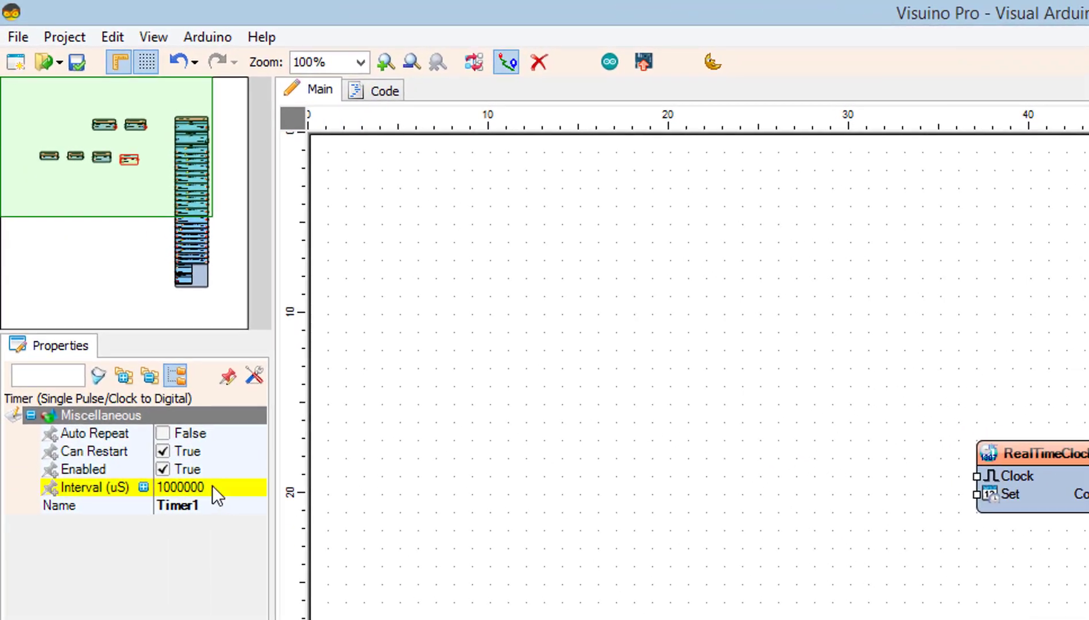
{"action": "left_click", "coordinate": [212, 476]}
{"action": "type", "text": "0"}
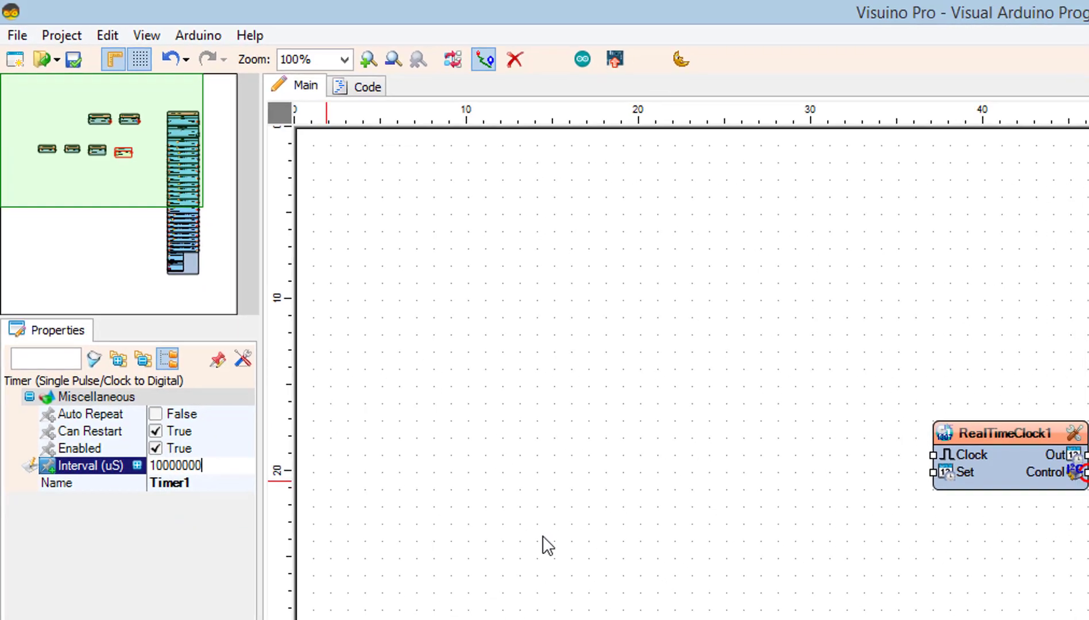
{"action": "left_click", "coordinate": [597, 333]}
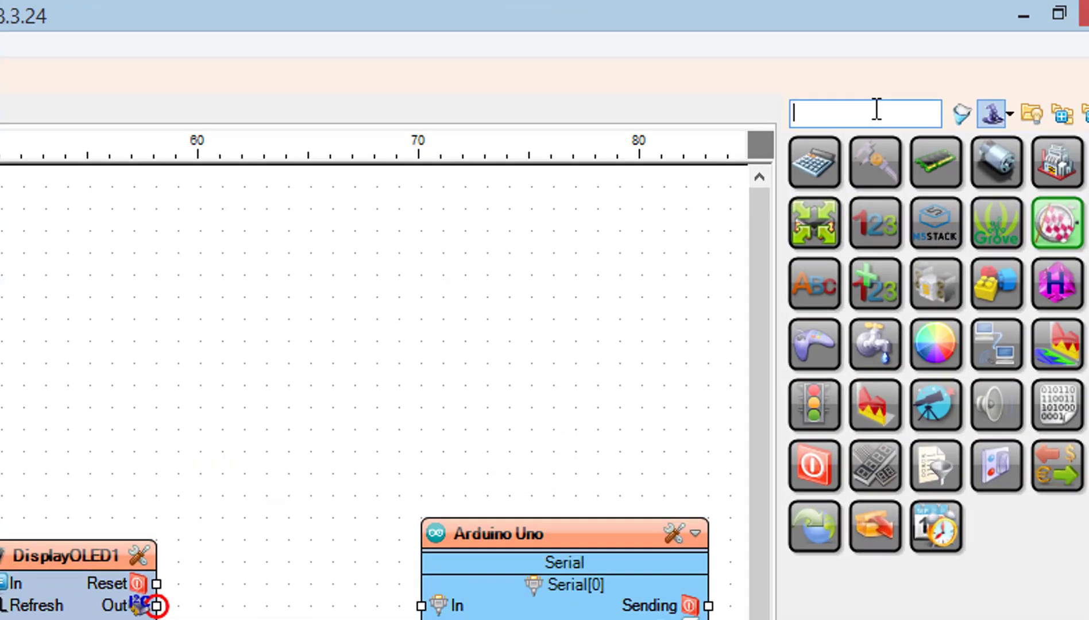
Step: Search 'inverter' and place the NOT component Inverter1 below Timer1
{"action": "left_click", "coordinate": [799, 127]}
{"action": "type", "text": "inver"}
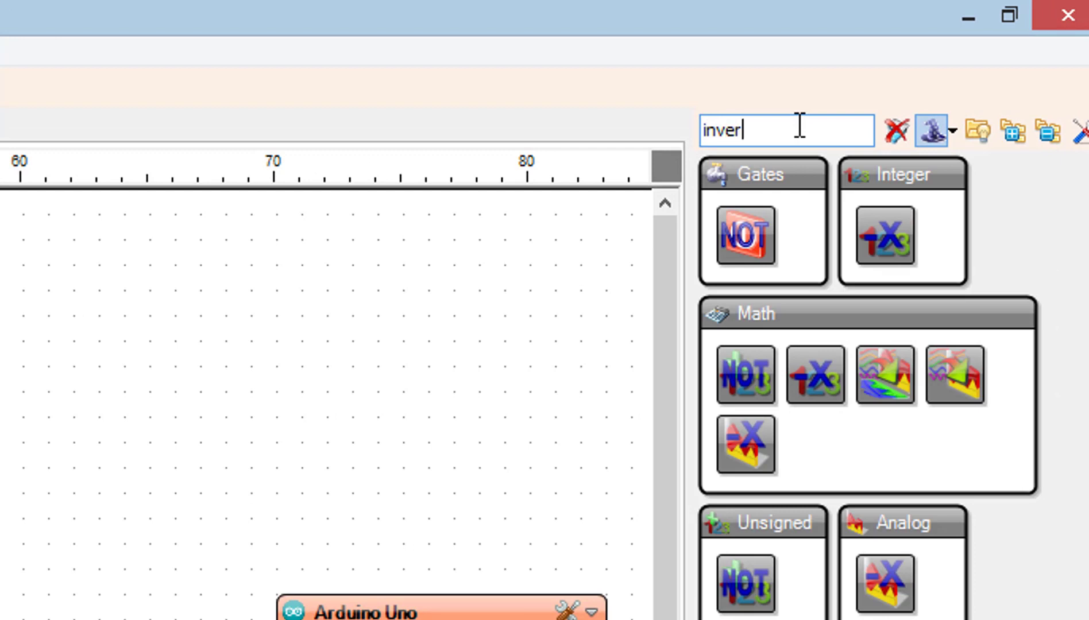
{"action": "type", "text": "ter"}
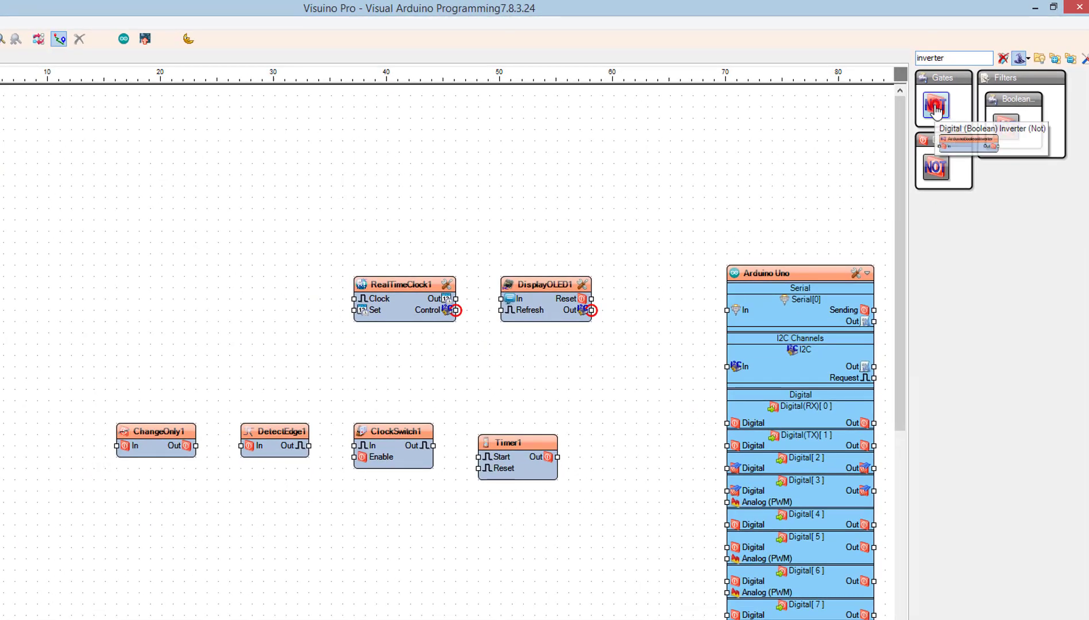
{"action": "left_click_drag", "start_coordinate": [935, 108], "coordinate": [521, 515]}
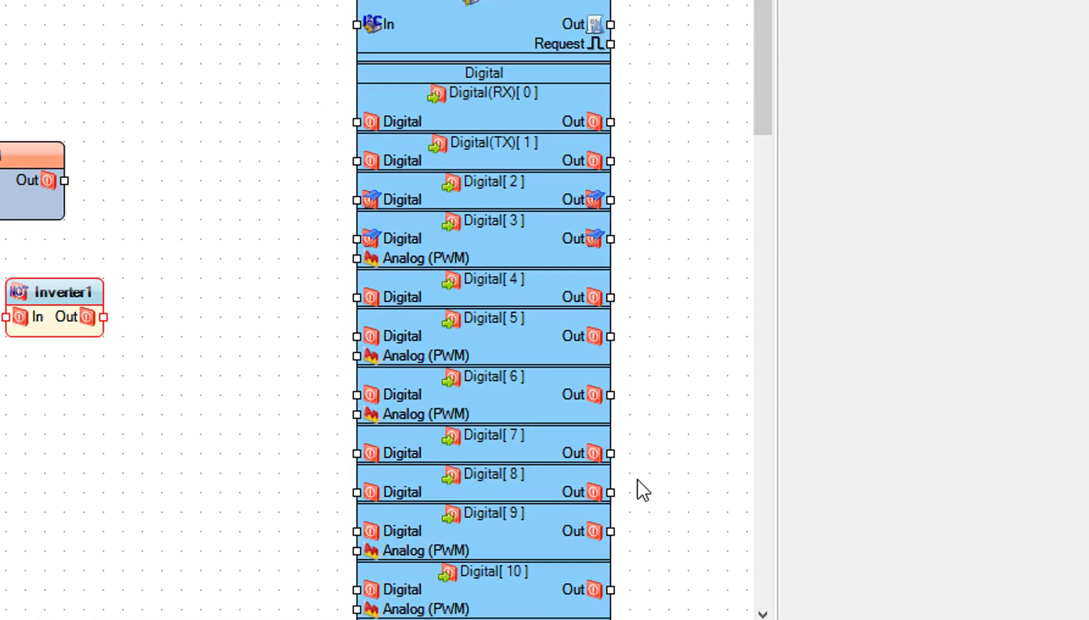
Step: Wire Digital[8] to ChangeOnly1, ChangeOnly1 to DetectEdge1, and DetectEdge1 to ClockSwitch1
{"action": "mouse_move", "coordinate": [611, 493]}
{"action": "left_mouse_down"}
{"action": "mouse_move", "coordinate": [367, 358]}
{"action": "mouse_move", "coordinate": [92, 492]}
{"action": "left_mouse_up"}
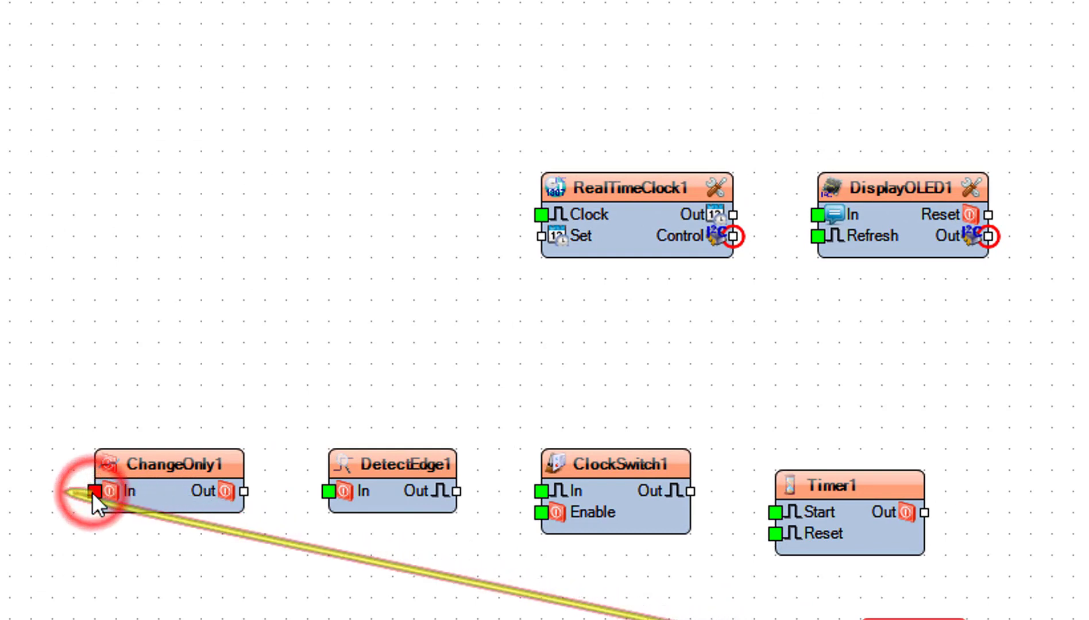
{"action": "left_click", "coordinate": [92, 493]}
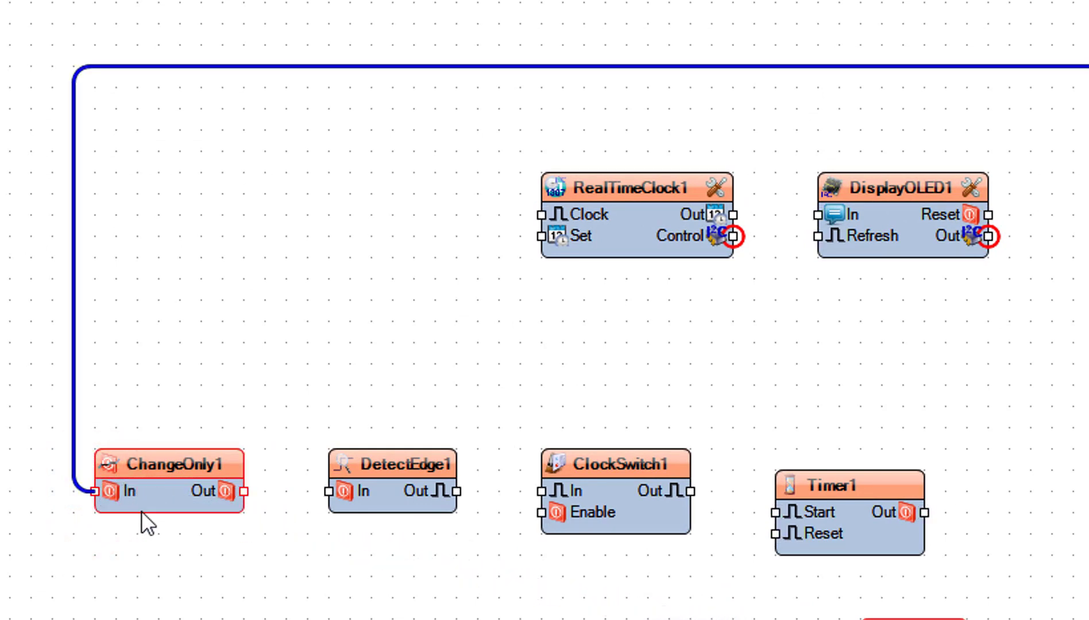
{"action": "left_click_drag", "start_coordinate": [244, 491], "coordinate": [323, 491]}
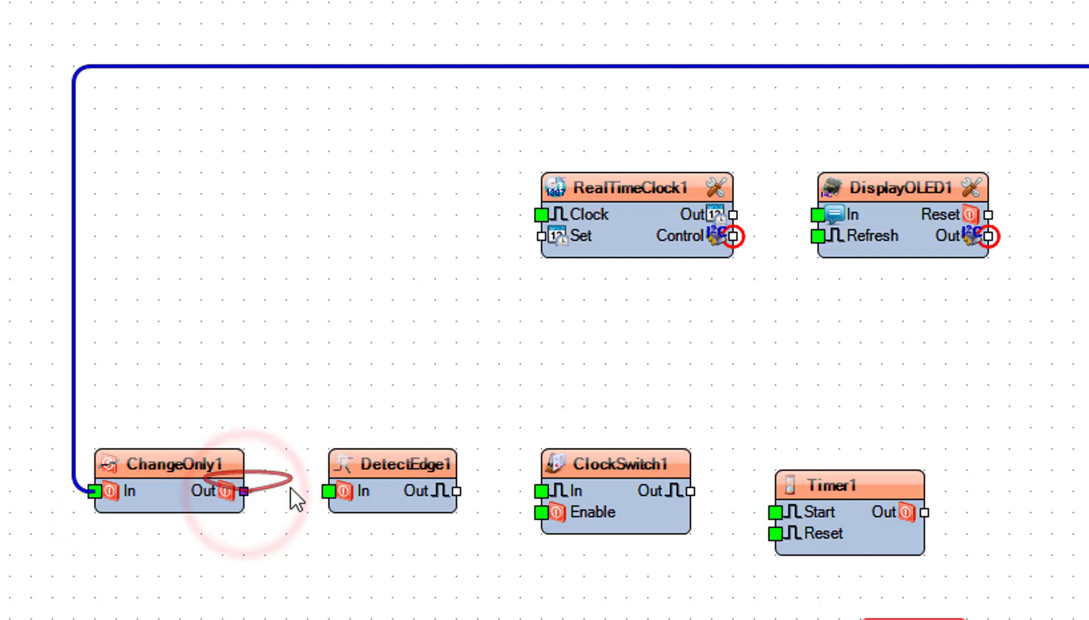
{"action": "left_click", "coordinate": [329, 493]}
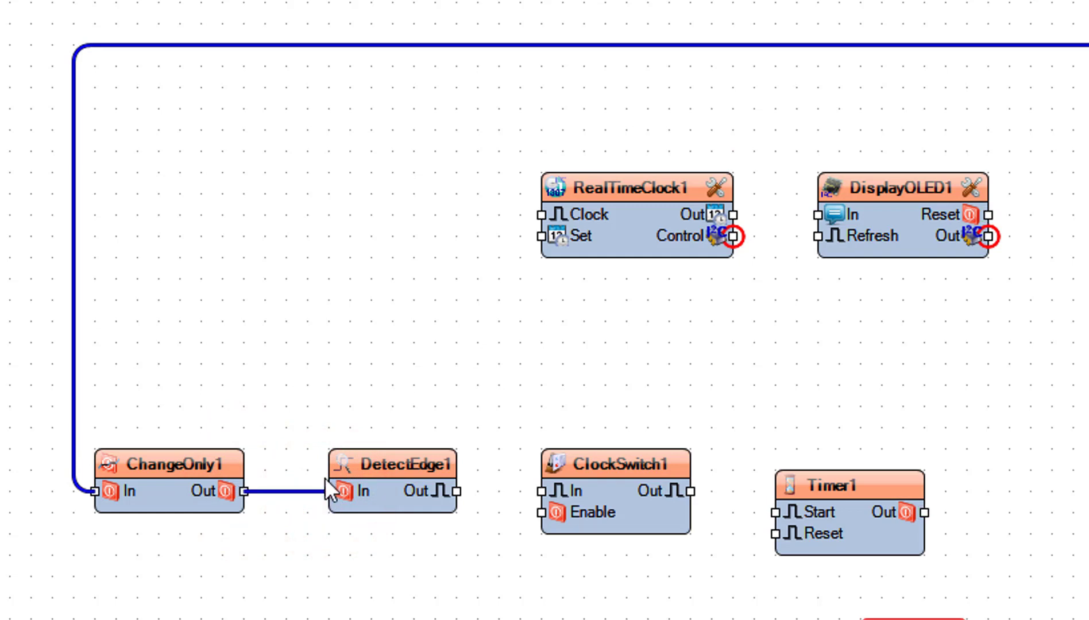
{"action": "left_click_drag", "start_coordinate": [457, 492], "coordinate": [539, 488]}
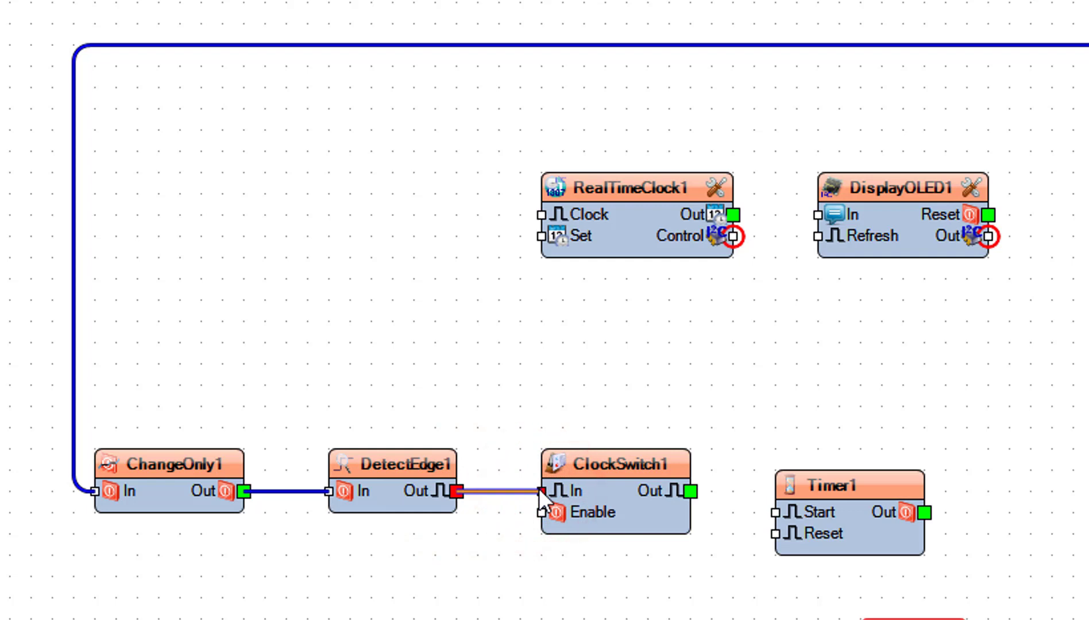
{"action": "left_click", "coordinate": [624, 496]}
Step: Connect ClockSwitch1's output to Timer1 Start and RealTimeClock1 Clock
{"action": "left_click_drag", "start_coordinate": [688, 490], "coordinate": [756, 508]}
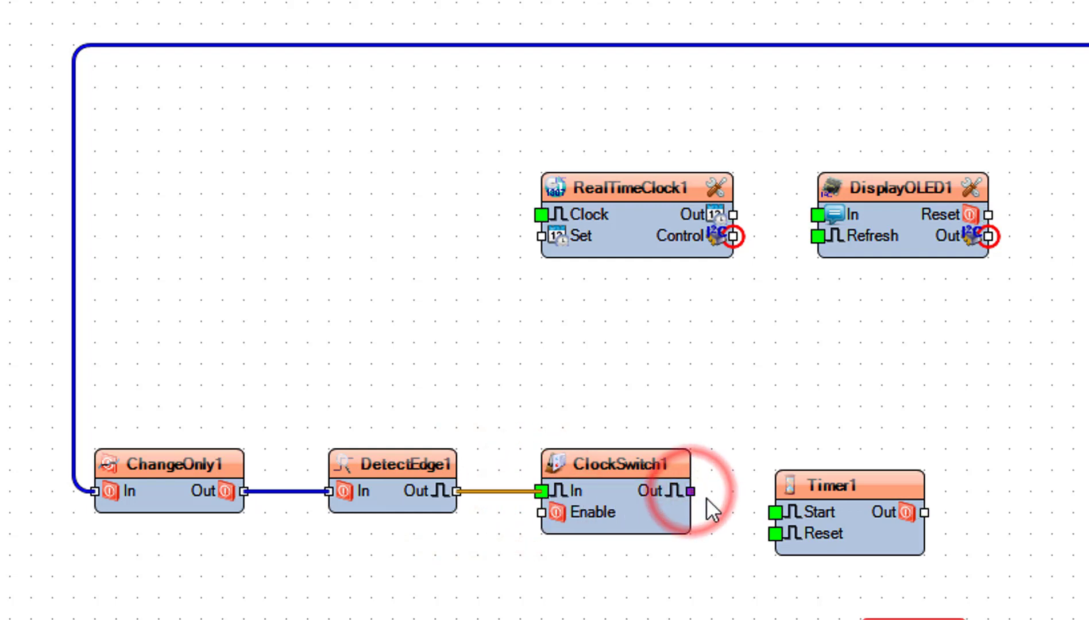
{"action": "left_click_drag", "start_coordinate": [756, 508], "coordinate": [770, 510]}
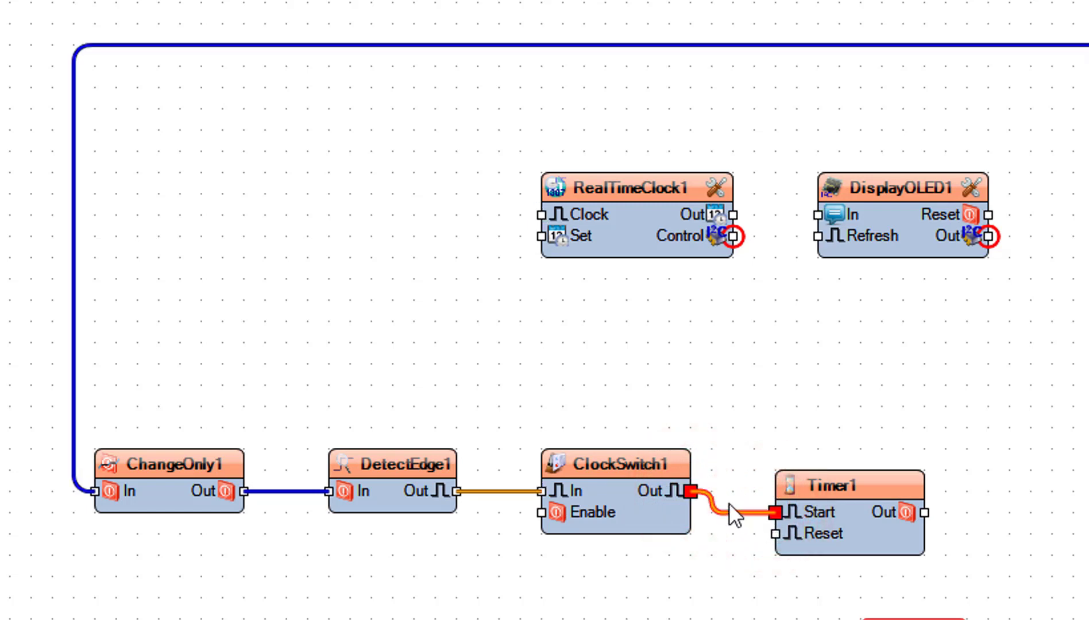
{"action": "left_click", "coordinate": [688, 495]}
{"action": "left_click_drag", "start_coordinate": [688, 493], "coordinate": [531, 225]}
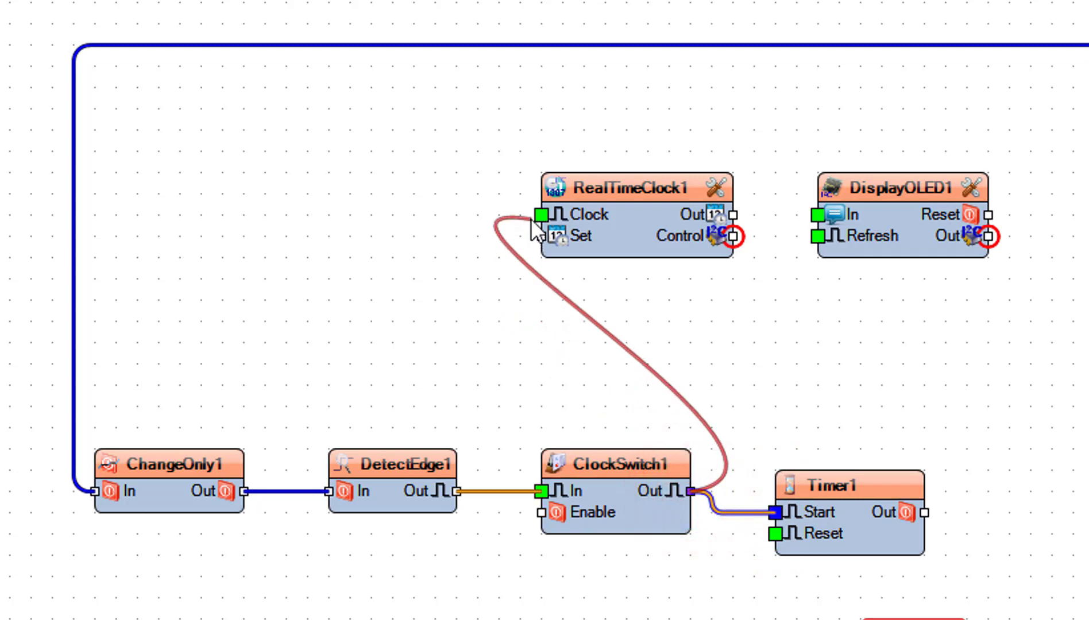
{"action": "left_click_drag", "start_coordinate": [532, 226], "coordinate": [538, 213]}
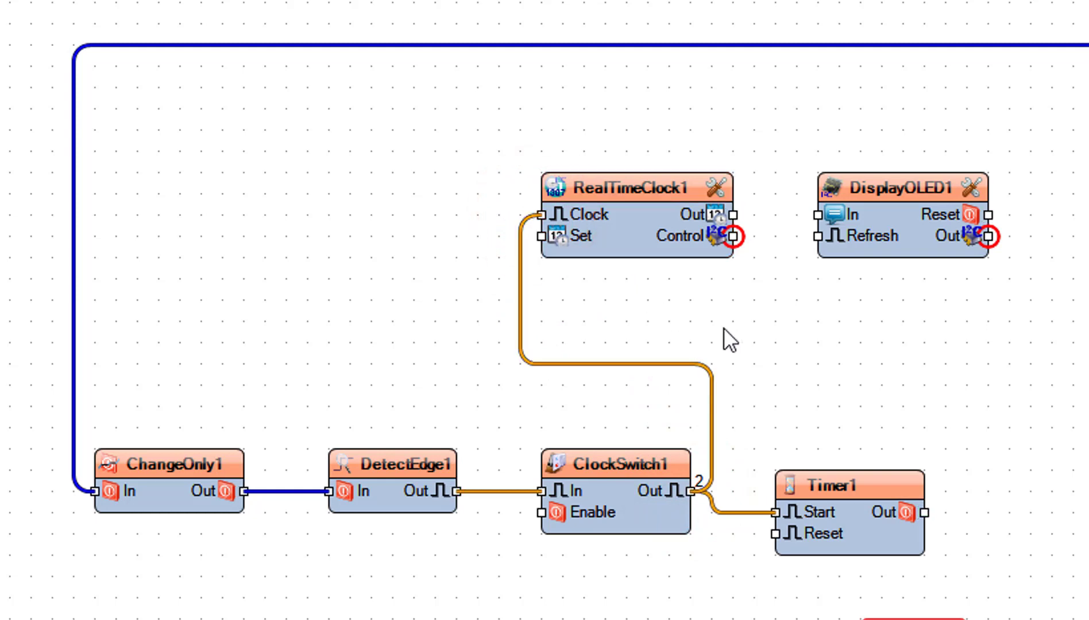
Step: Wire Timer1 Out to Inverter1 In, and Inverter1 Out to ClockSwitch1 Enable
{"action": "mouse_move", "coordinate": [880, 449]}
{"action": "left_mouse_down"}
{"action": "mouse_move", "coordinate": [824, 539]}
{"action": "mouse_move", "coordinate": [819, 576]}
{"action": "left_mouse_up"}
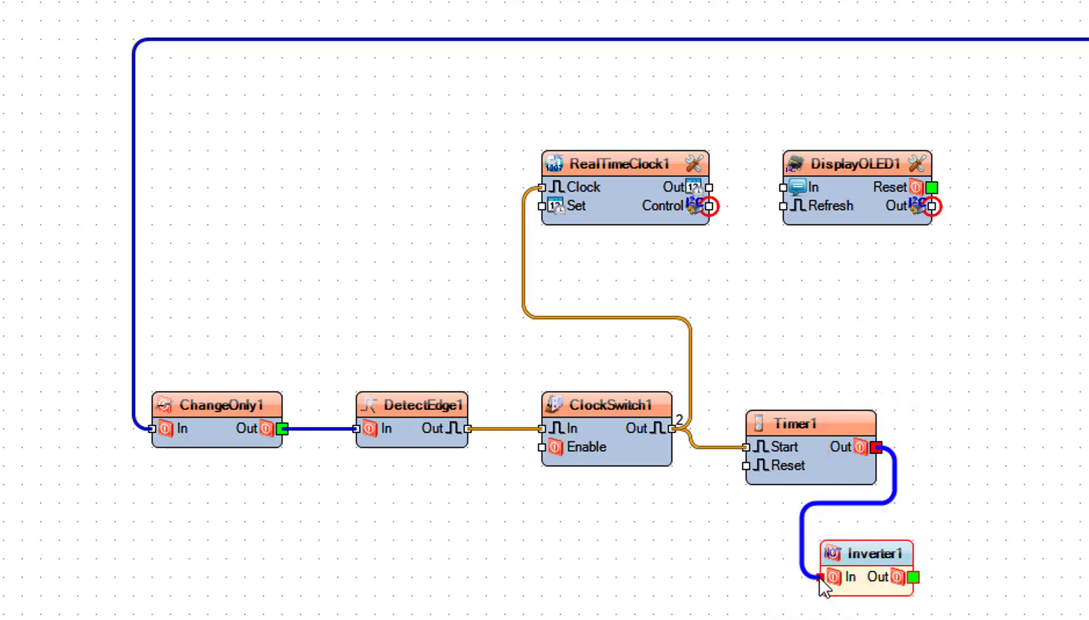
{"action": "left_click_drag", "start_coordinate": [909, 578], "coordinate": [913, 581]}
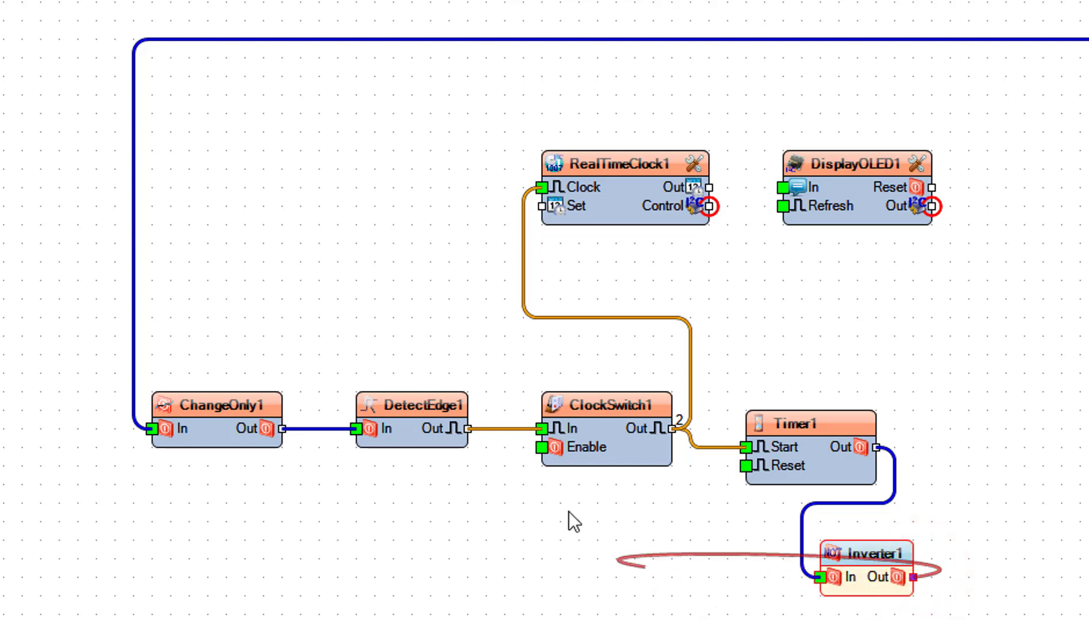
{"action": "left_click", "coordinate": [539, 448]}
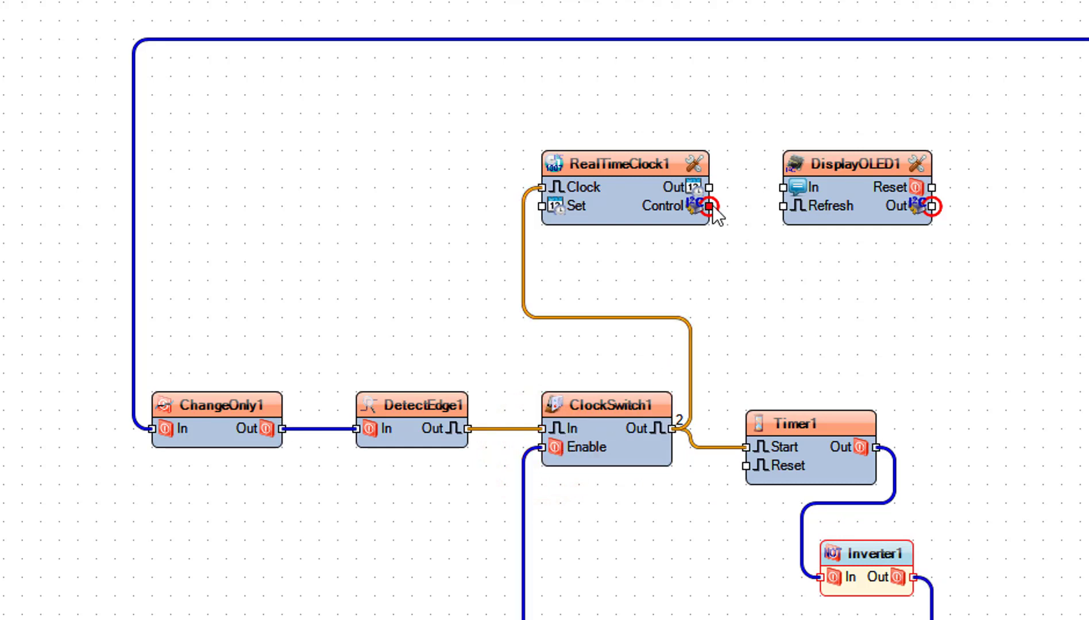
Step: Wire RTC and OLED to the Uno's I2C, RTC Out to OLED In, then upload the sketch
{"action": "mouse_move", "coordinate": [709, 206]}
{"action": "left_mouse_down"}
{"action": "mouse_move", "coordinate": [858, 357]}
{"action": "mouse_move", "coordinate": [863, 345]}
{"action": "left_mouse_up"}
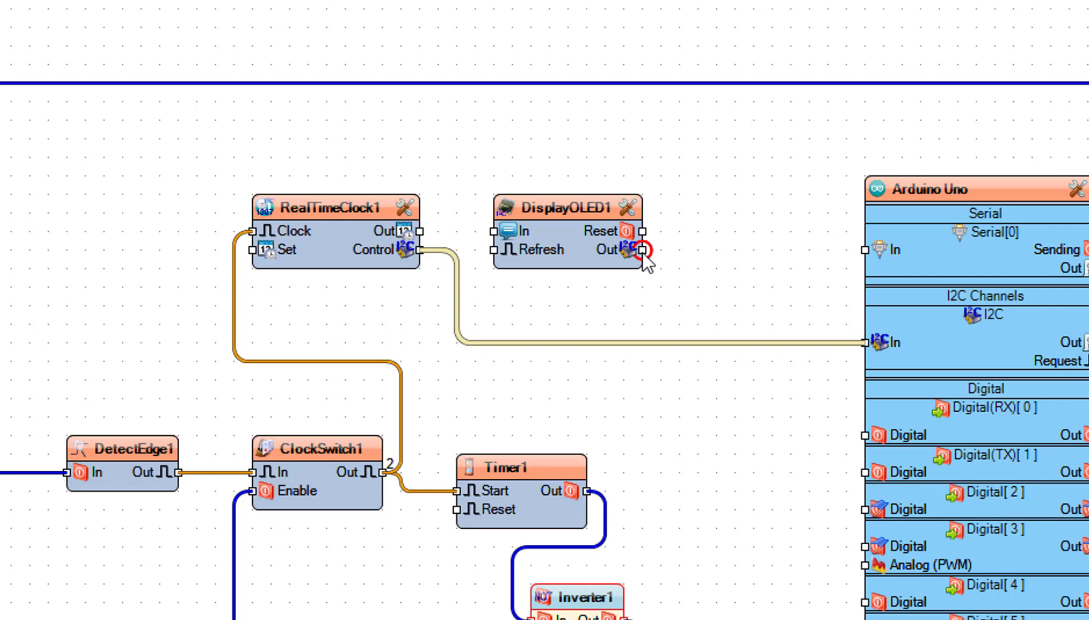
{"action": "left_click_drag", "start_coordinate": [640, 250], "coordinate": [859, 342]}
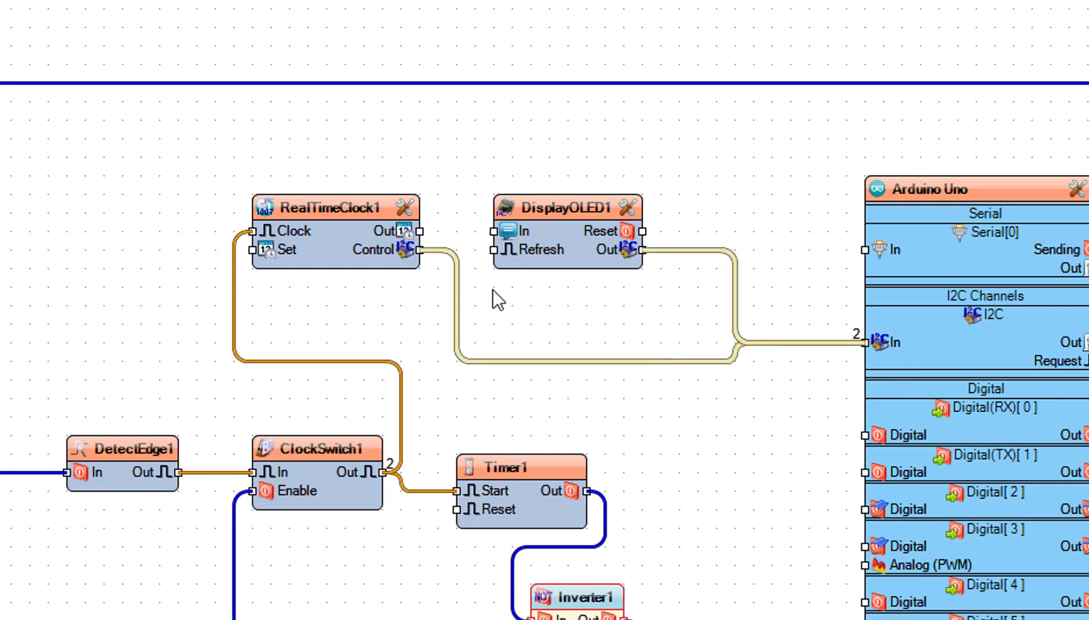
{"action": "left_click", "coordinate": [419, 231]}
{"action": "left_click_drag", "start_coordinate": [420, 232], "coordinate": [491, 234]}
{"action": "scroll", "coordinate": [757, 321], "scroll_direction": "down", "scroll_amount": 1}
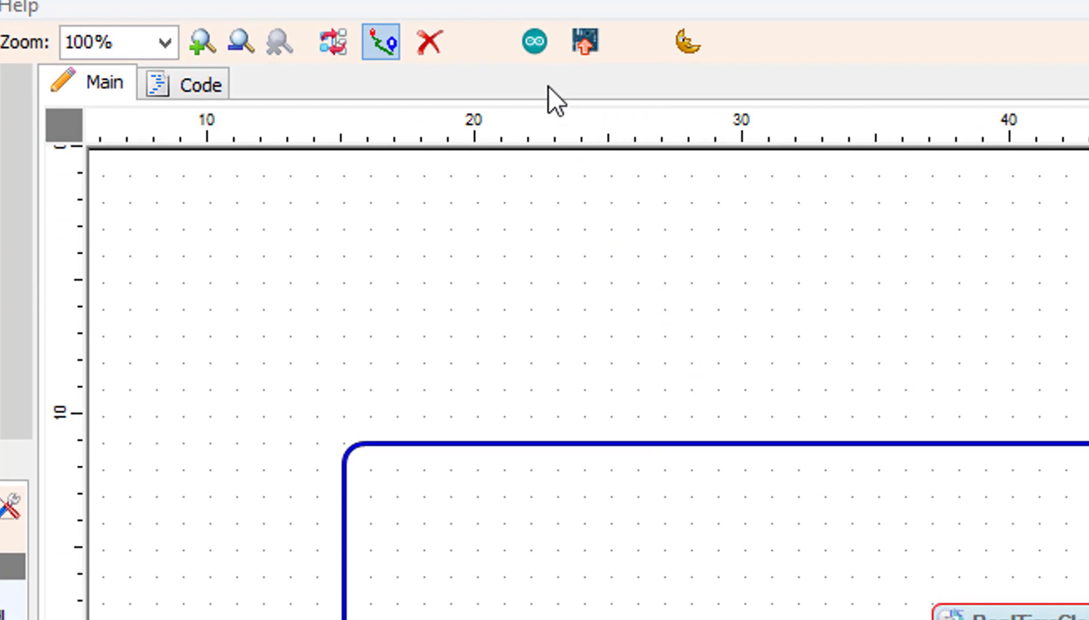
{"action": "left_click", "coordinate": [536, 41]}
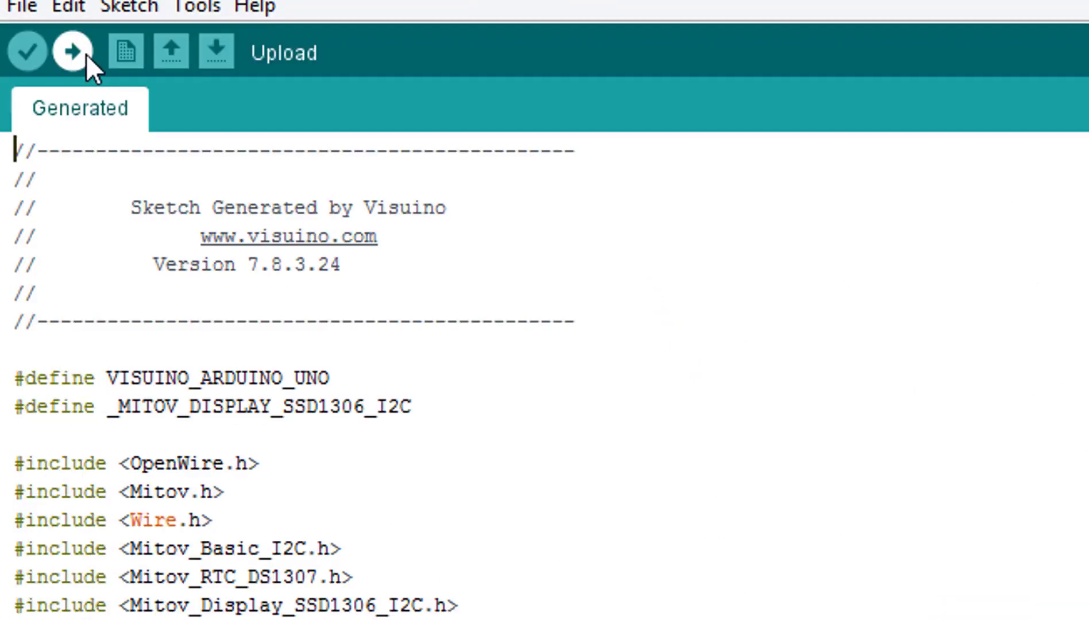
{"action": "left_click", "coordinate": [74, 51]}
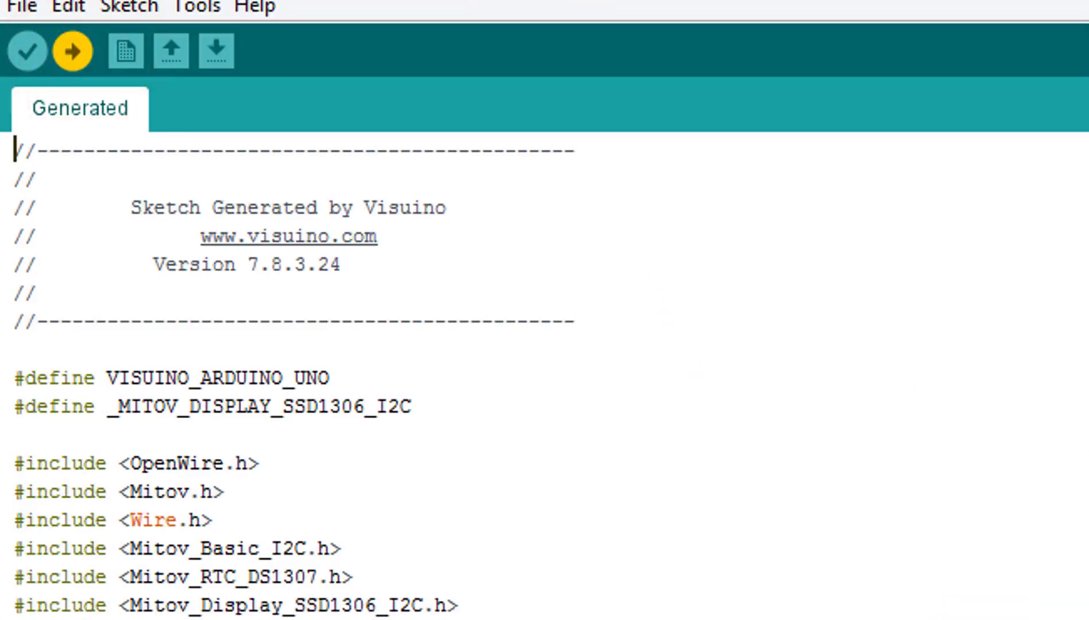